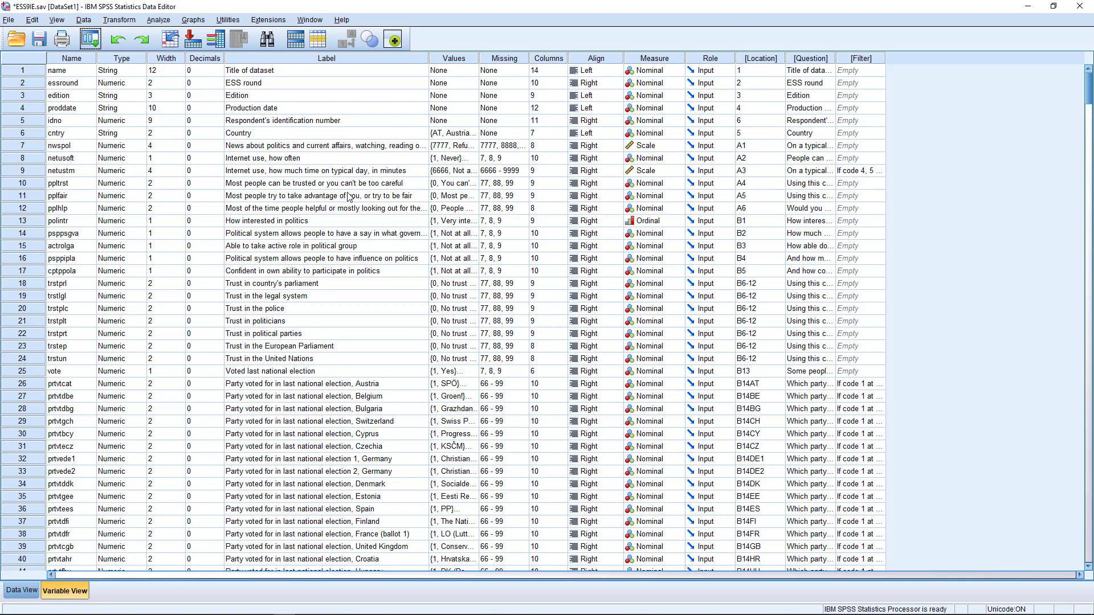
- Open the Frequencies analysis and remove "Internet use, how often [netusoft]" from the variables to analyse
{"action": "left_click", "coordinate": [159, 21]}
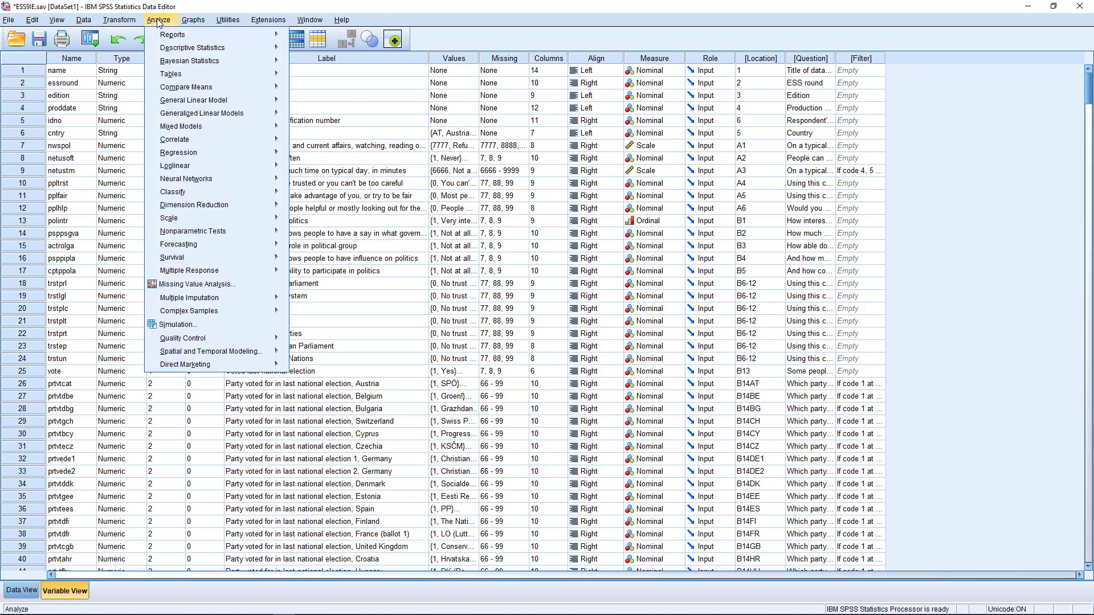
{"action": "mouse_move", "coordinate": [173, 51]}
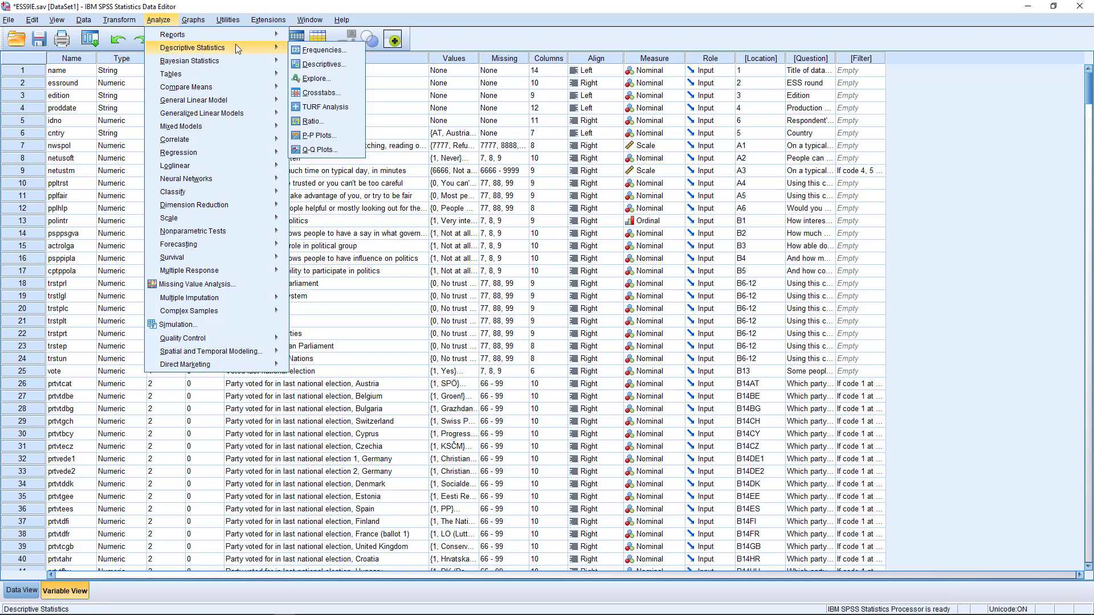
{"action": "left_click", "coordinate": [320, 49]}
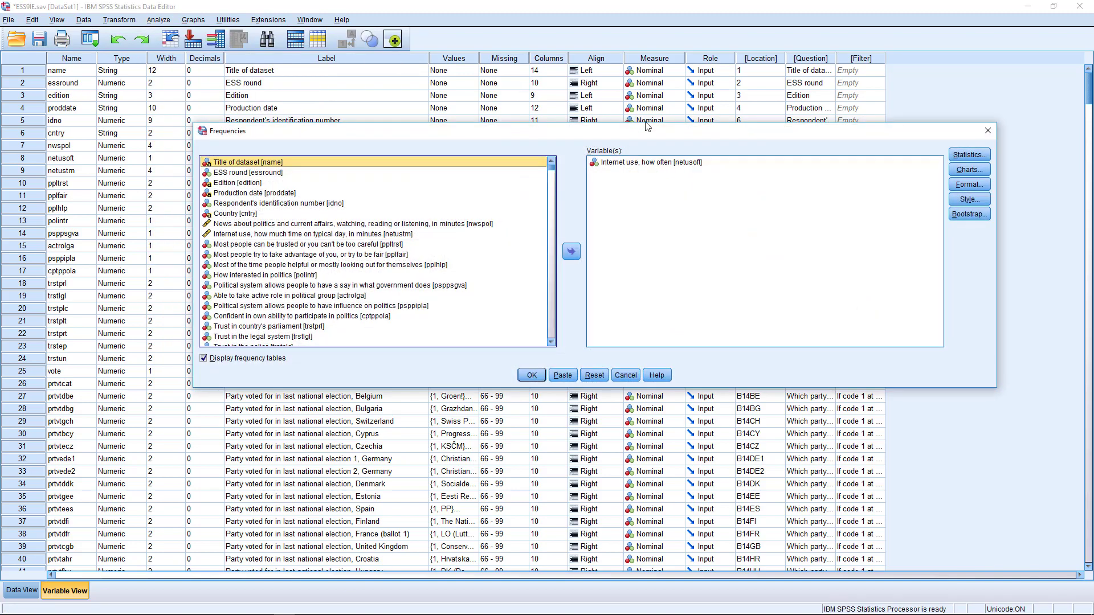
{"action": "double_click", "coordinate": [611, 159]}
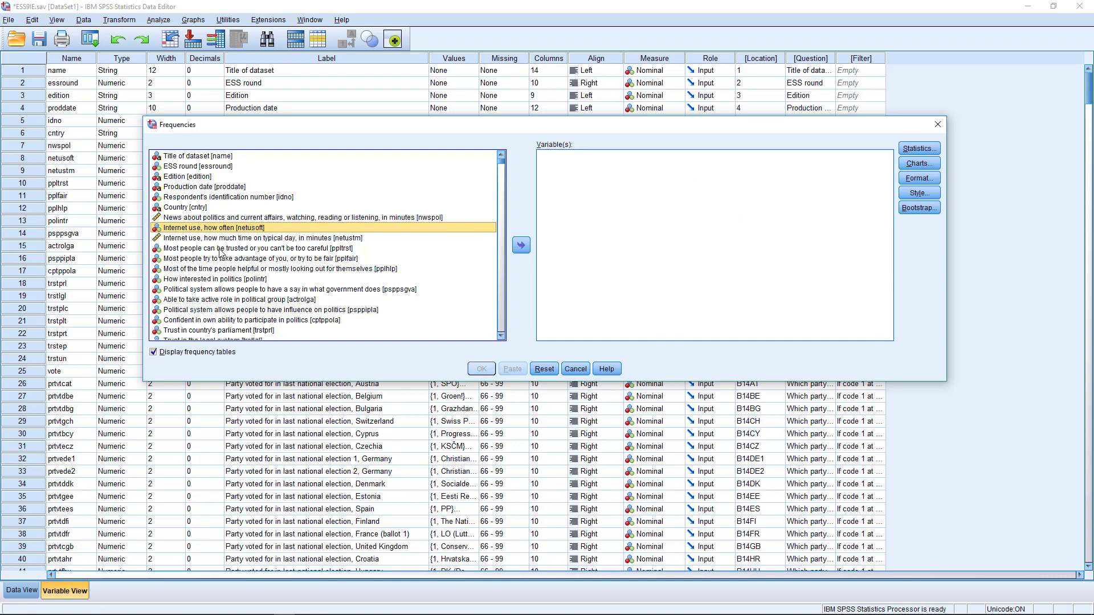
- Add "How interested in politics [polintr]" and "Trust in country's parliament [trstprl]" to the variables to analyse
{"action": "left_click", "coordinate": [214, 281]}
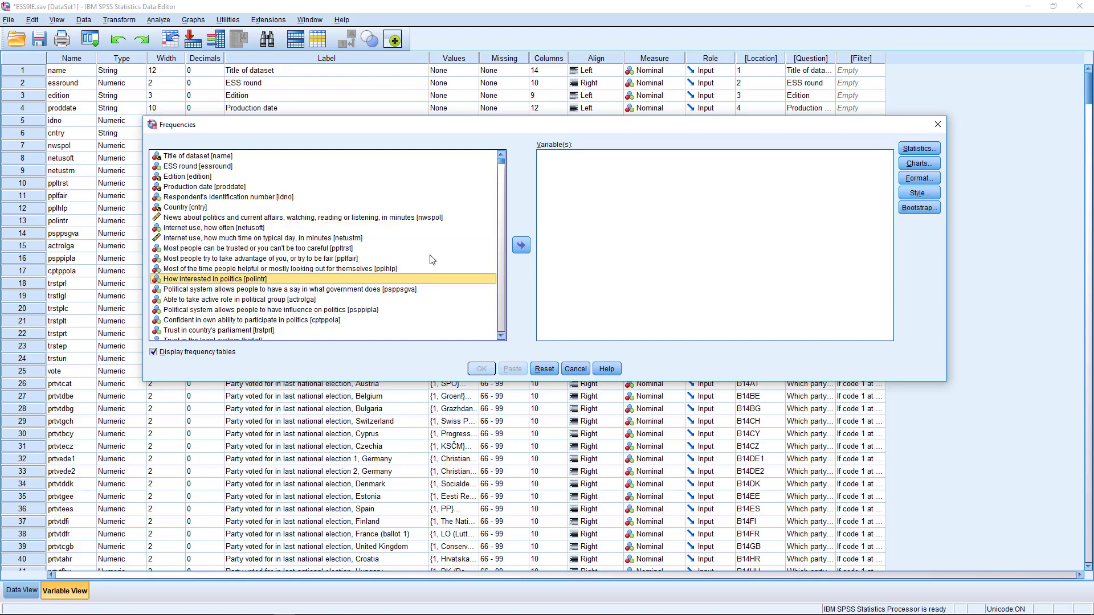
{"action": "left_click", "coordinate": [521, 246]}
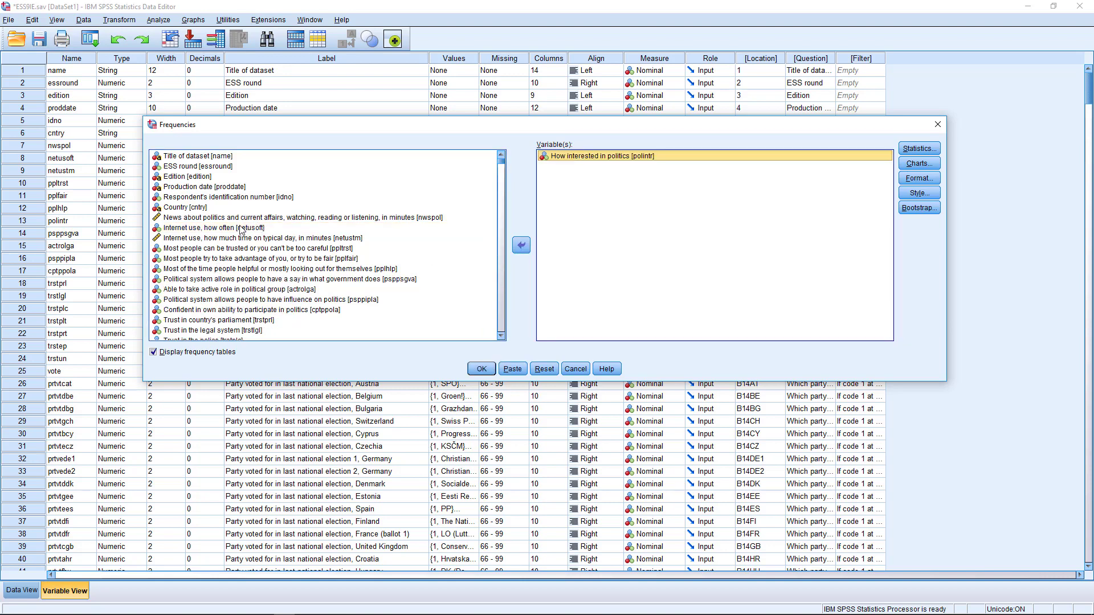
{"action": "scroll", "coordinate": [242, 229], "scroll_direction": "down", "scroll_amount": 1}
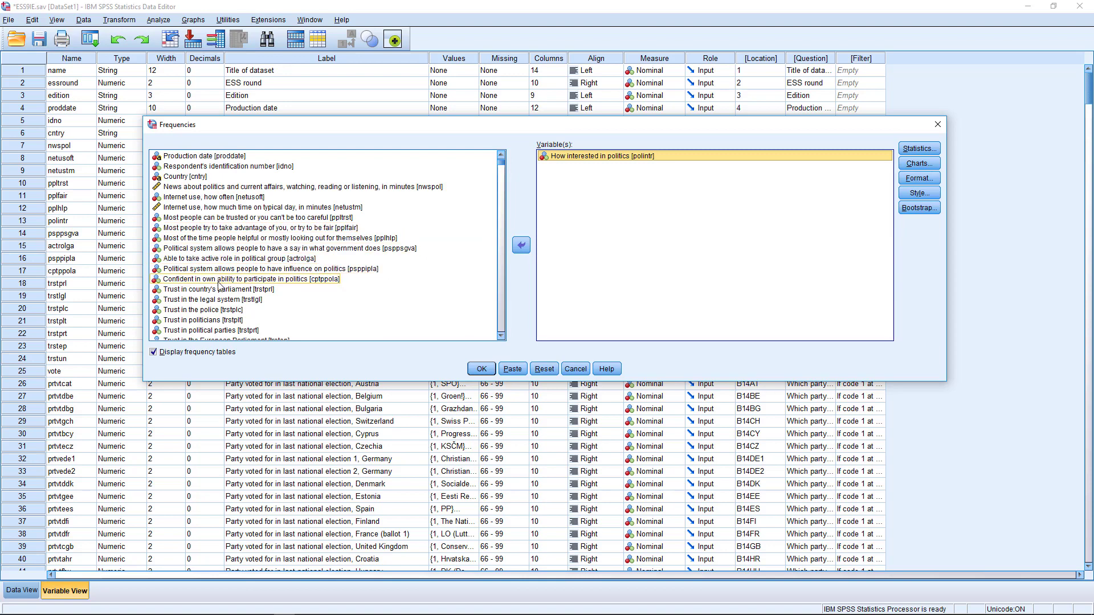
{"action": "double_click", "coordinate": [208, 291]}
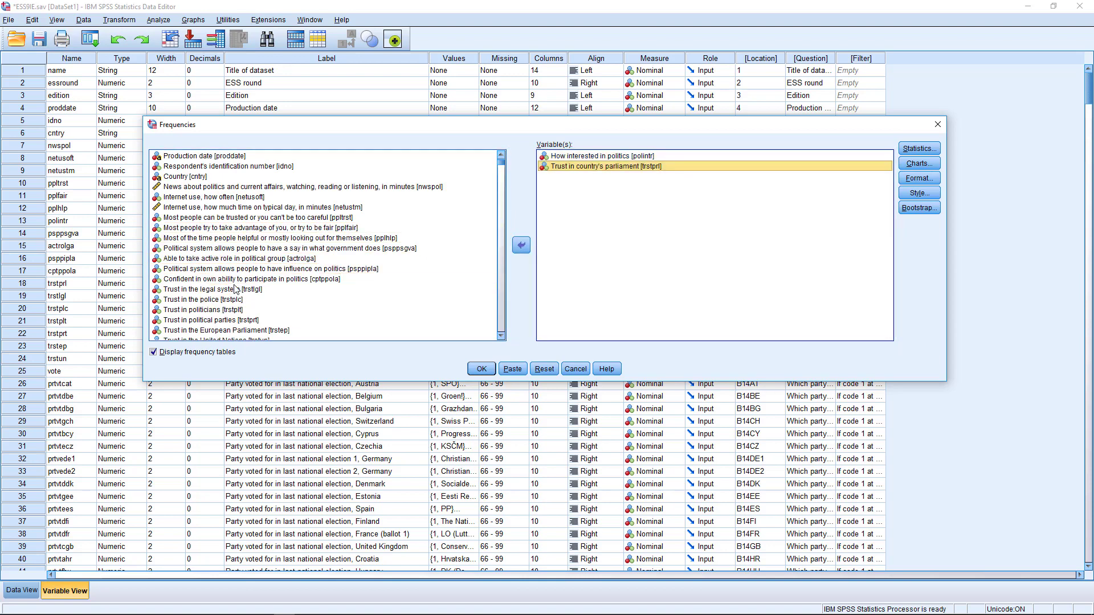
- Set the Frequencies source list to display variable names instead of labels
{"action": "scroll", "coordinate": [271, 228], "scroll_direction": "down", "scroll_amount": 1}
{"action": "scroll", "coordinate": [221, 265], "scroll_direction": "up", "scroll_amount": 2}
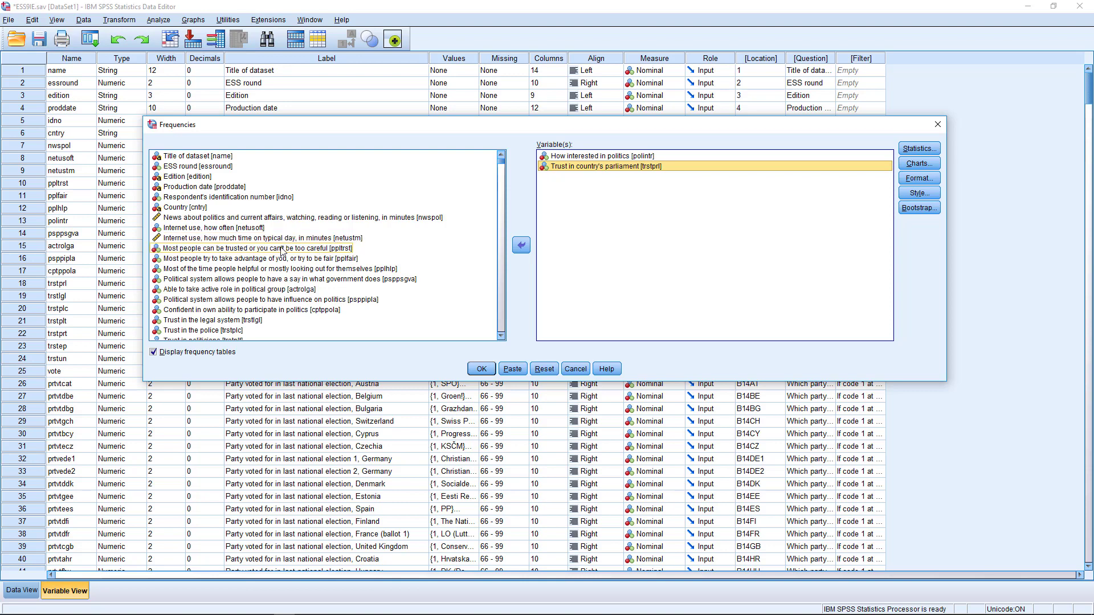
{"action": "right_click", "coordinate": [162, 240]}
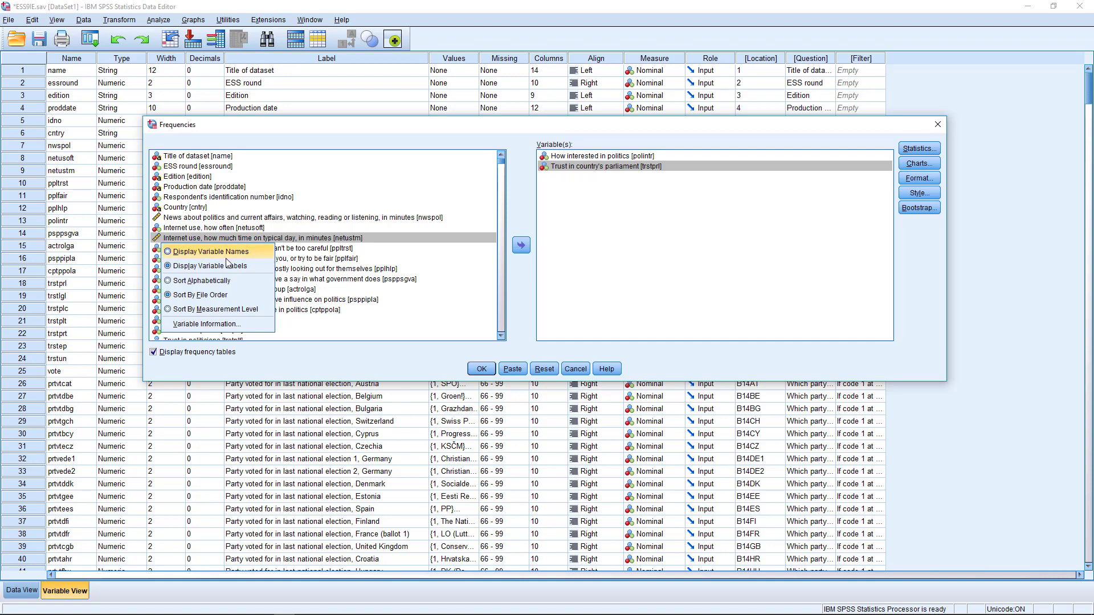
{"action": "left_click", "coordinate": [207, 251]}
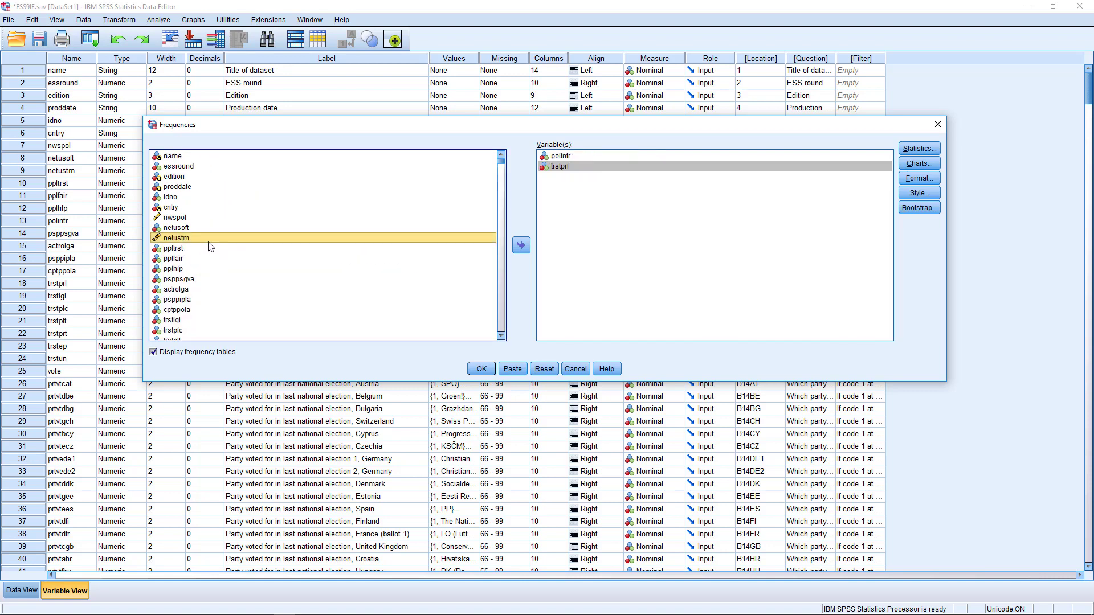
- Look through the source list for variables whose names begin with "e" and return to the start of the list
{"action": "scroll", "coordinate": [196, 230], "scroll_direction": "down", "scroll_amount": 7}
{"action": "scroll", "coordinate": [196, 230], "scroll_direction": "up", "scroll_amount": 7}
{"action": "left_click", "coordinate": [192, 218]}
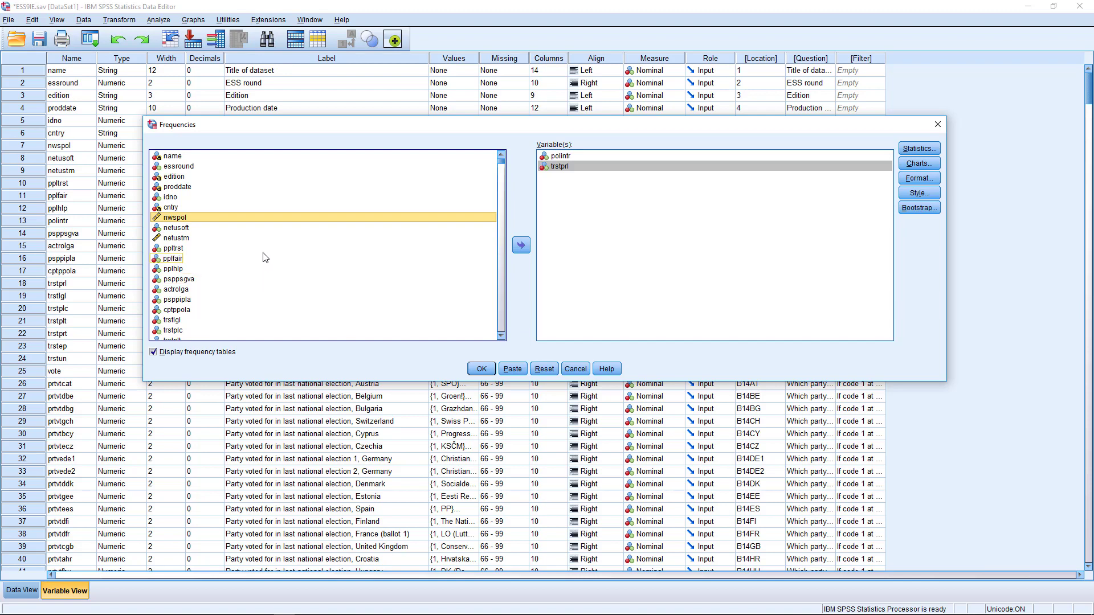
{"action": "key", "text": "e"}
{"action": "key", "text": "e"}
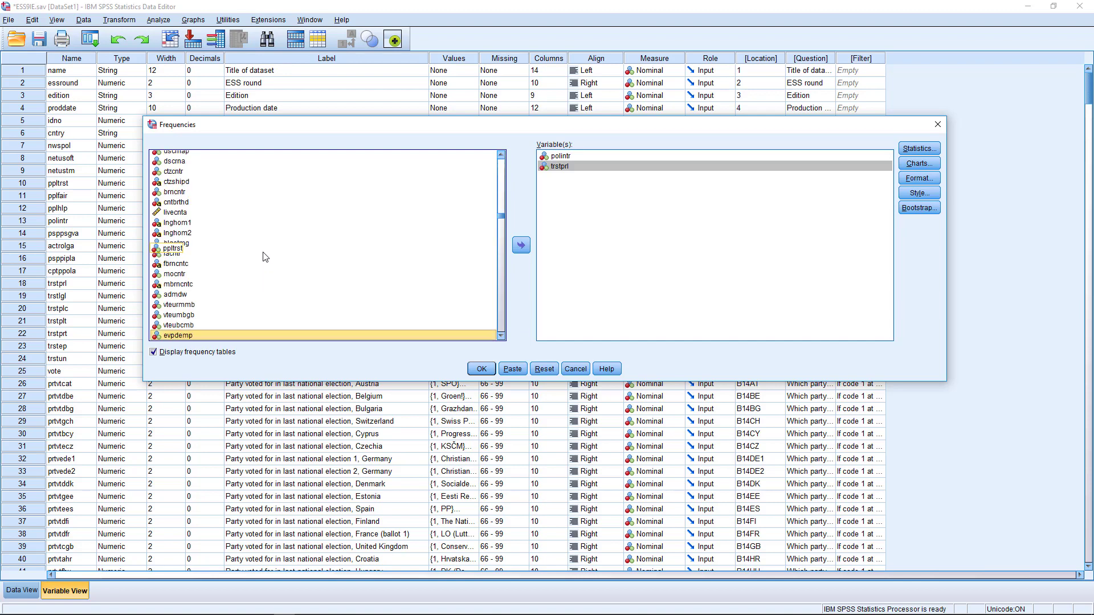
{"action": "key", "text": "e"}
{"action": "key", "text": "e"}
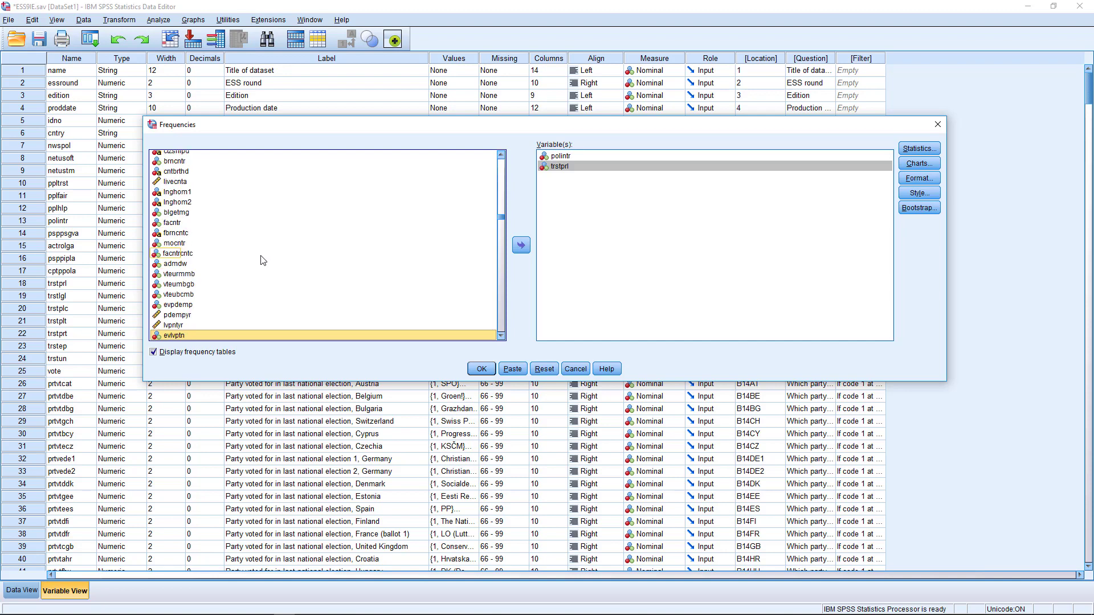
{"action": "key", "text": "e"}
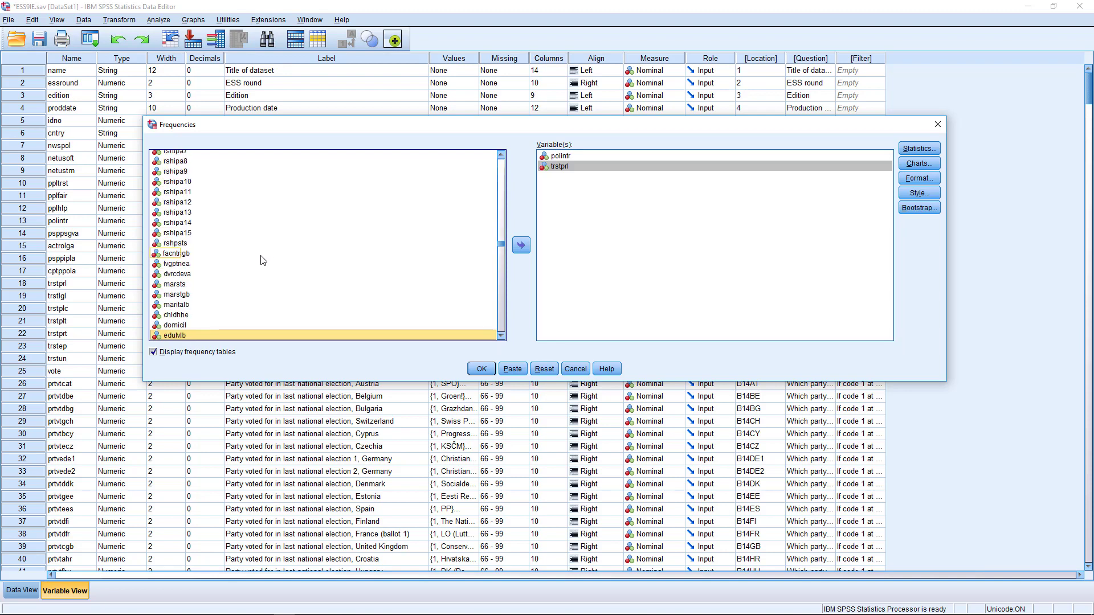
{"action": "key", "text": "e"}
{"action": "key", "text": "e"}
{"action": "key", "text": "e"}
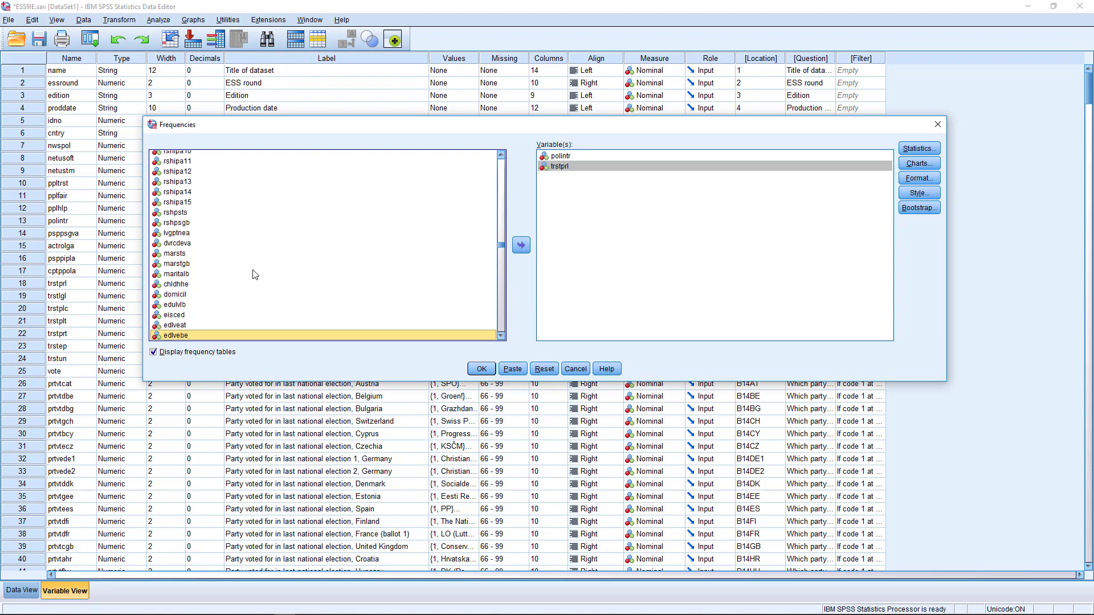
{"action": "left_click_drag", "start_coordinate": [501, 244], "coordinate": [500, 164]}
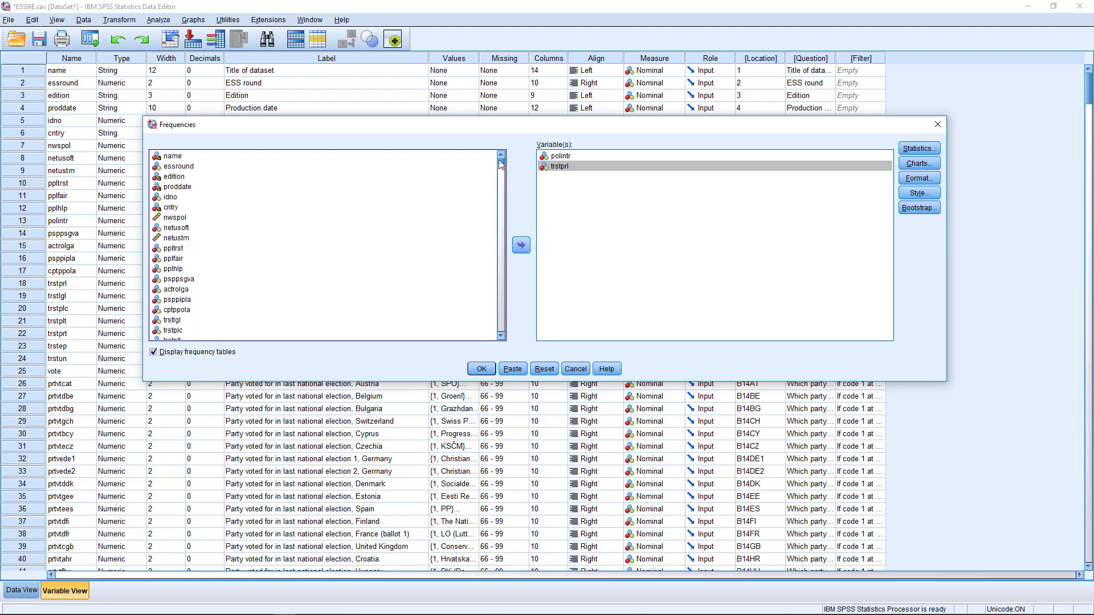
- Display variable labels in the source list and sort it by measurement level
{"action": "right_click", "coordinate": [183, 220]}
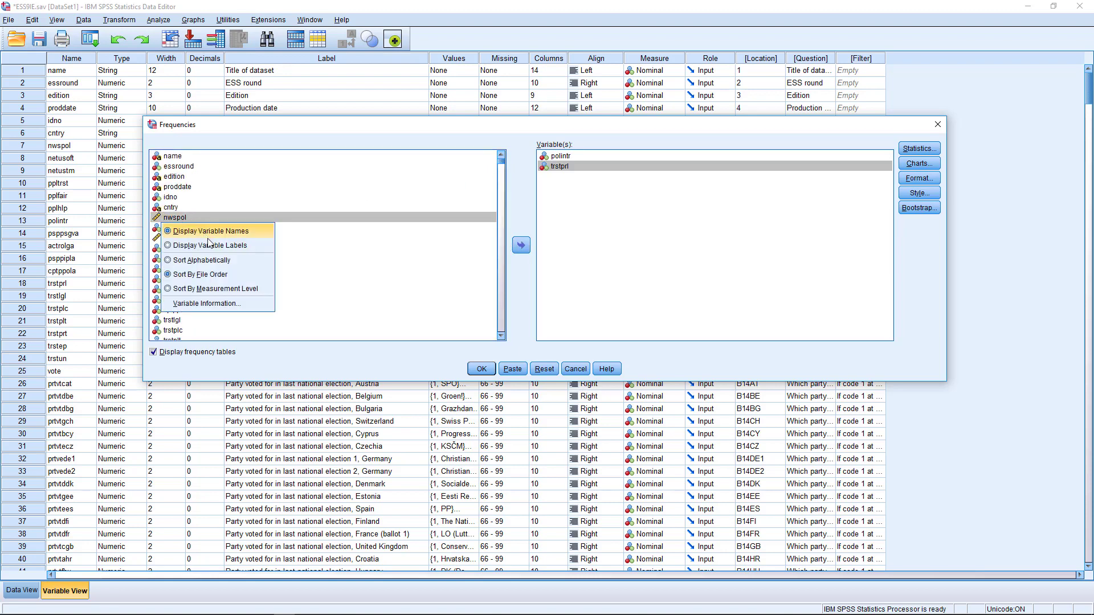
{"action": "left_click", "coordinate": [202, 244]}
{"action": "right_click", "coordinate": [194, 228]}
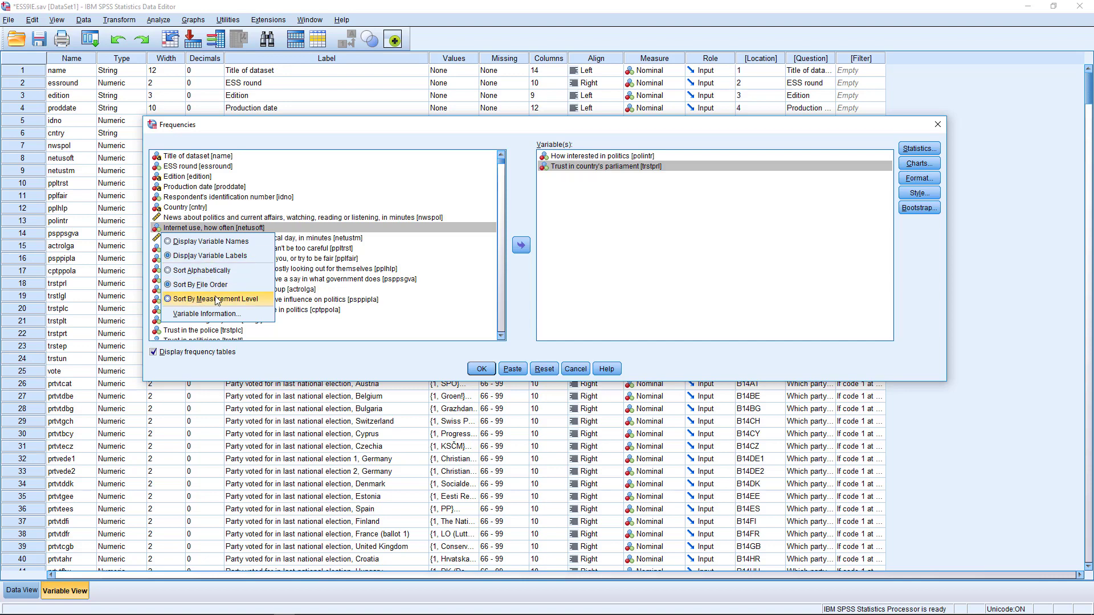
{"action": "left_click", "coordinate": [170, 299]}
{"action": "scroll", "coordinate": [501, 217], "scroll_direction": "down", "scroll_amount": 10}
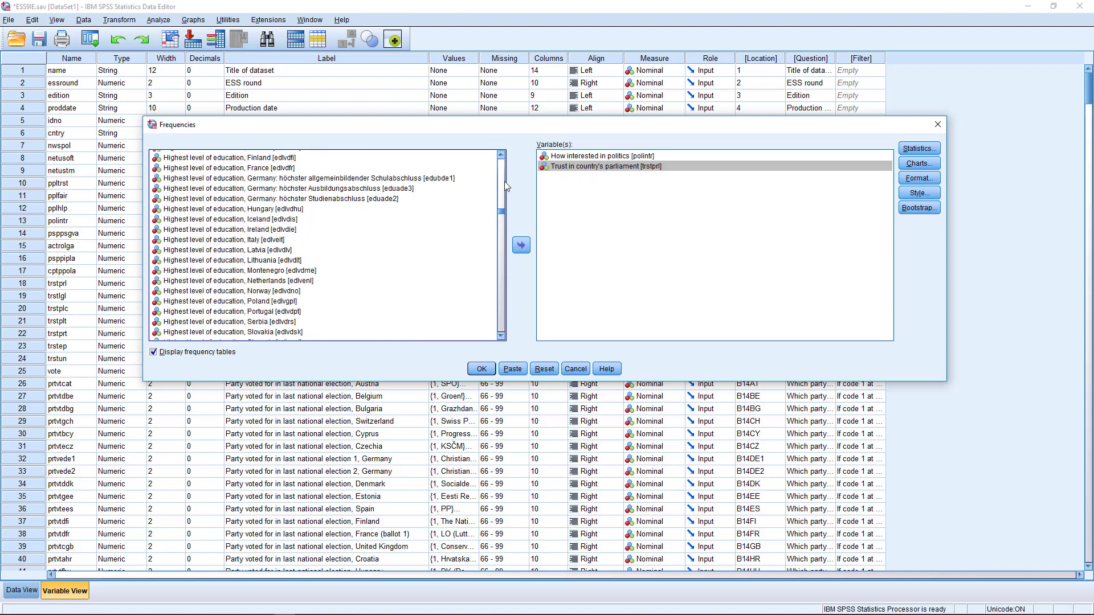
{"action": "scroll", "coordinate": [504, 188], "scroll_direction": "up", "scroll_amount": 10}
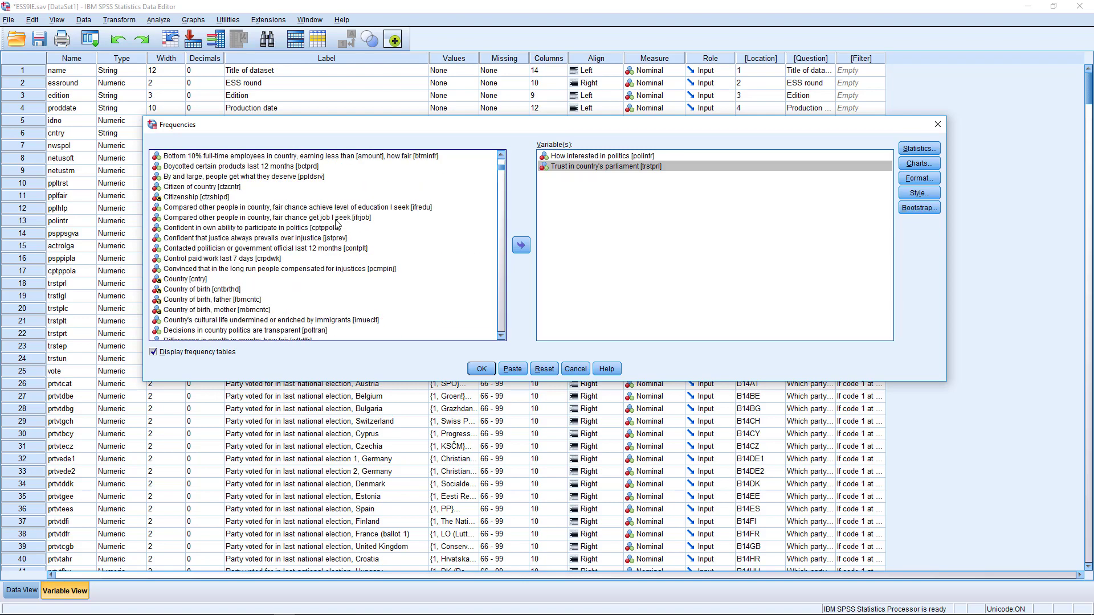
{"action": "scroll", "coordinate": [227, 231], "scroll_direction": "up", "scroll_amount": 5}
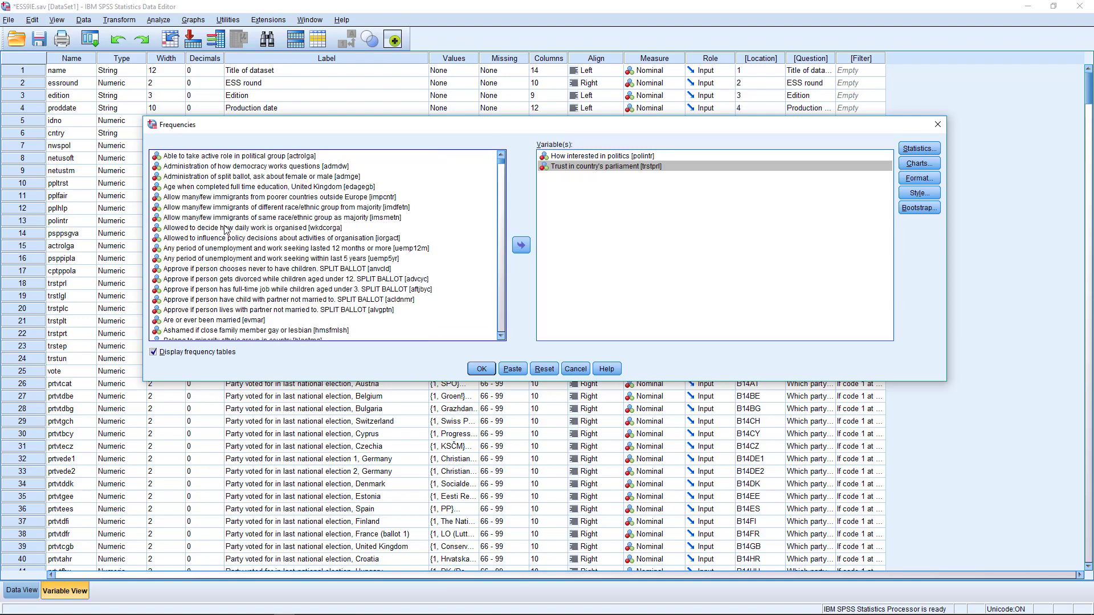
- Switch the sorted source list to variable names and back to variable labels
{"action": "right_click", "coordinate": [217, 189]}
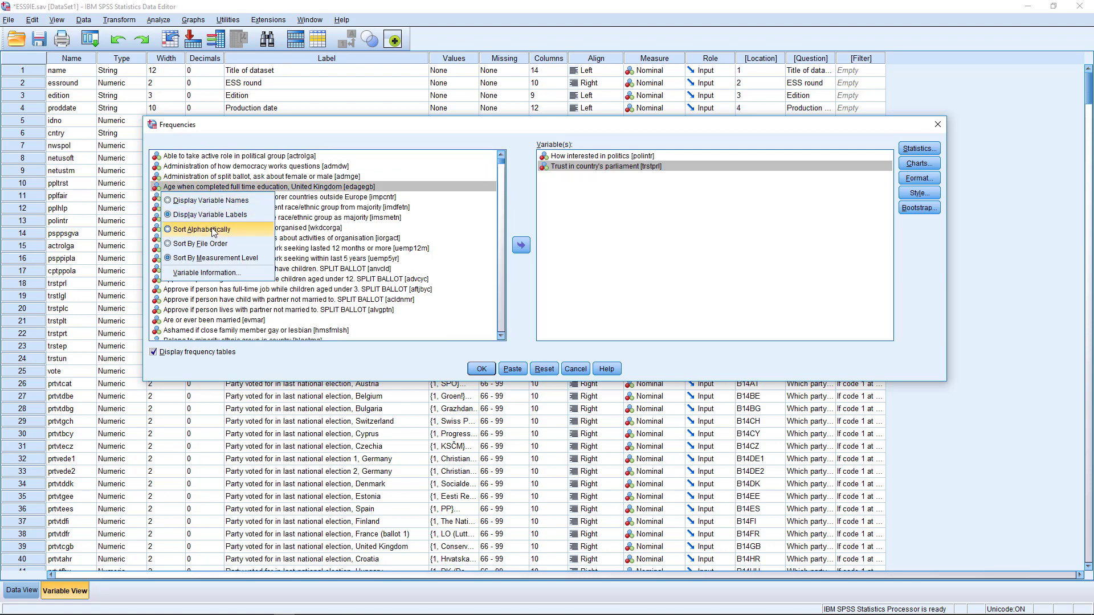
{"action": "left_click", "coordinate": [211, 200]}
{"action": "scroll", "coordinate": [245, 242], "scroll_direction": "down", "scroll_amount": 2}
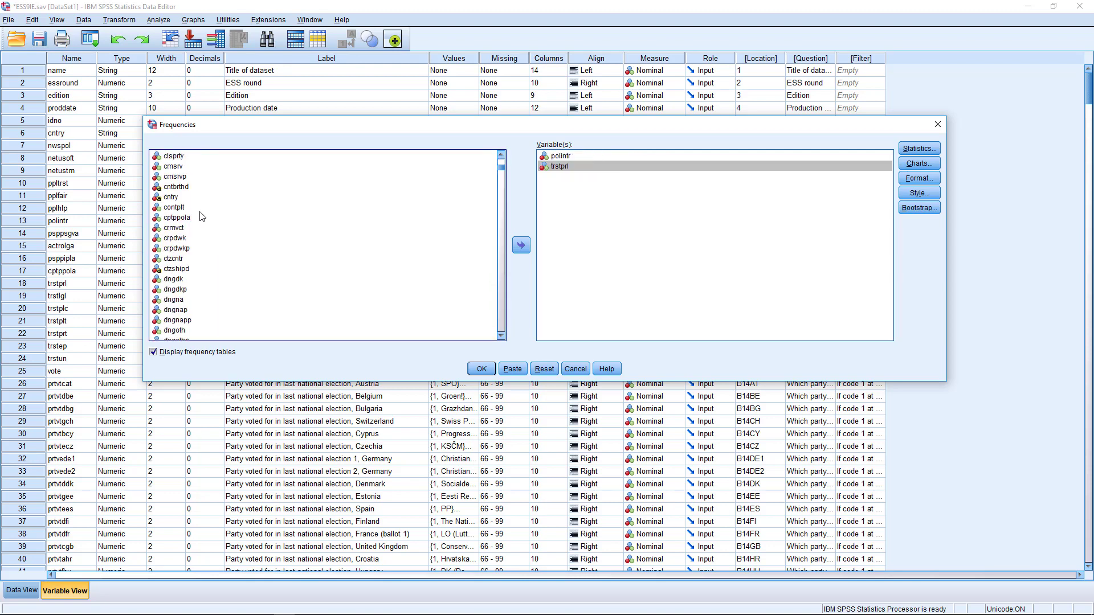
{"action": "right_click", "coordinate": [201, 208]}
{"action": "left_click", "coordinate": [211, 234]}
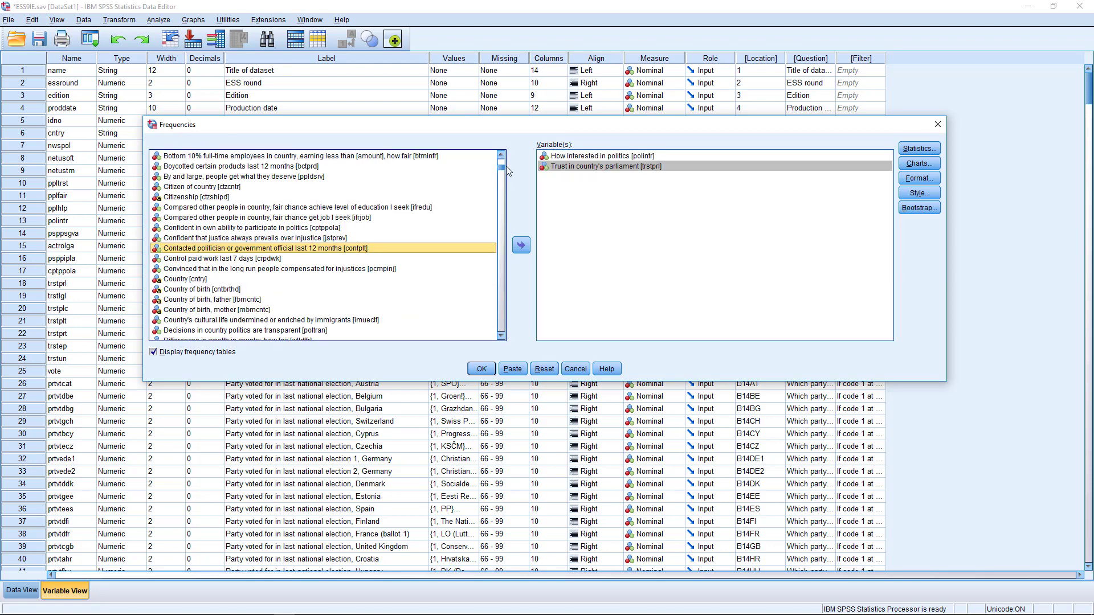
- Add "Allow many/few immigrants of different race/ethnic group from majority [imdfetn]" to the variables to analyse
{"action": "scroll", "coordinate": [225, 271], "scroll_direction": "up", "scroll_amount": 4}
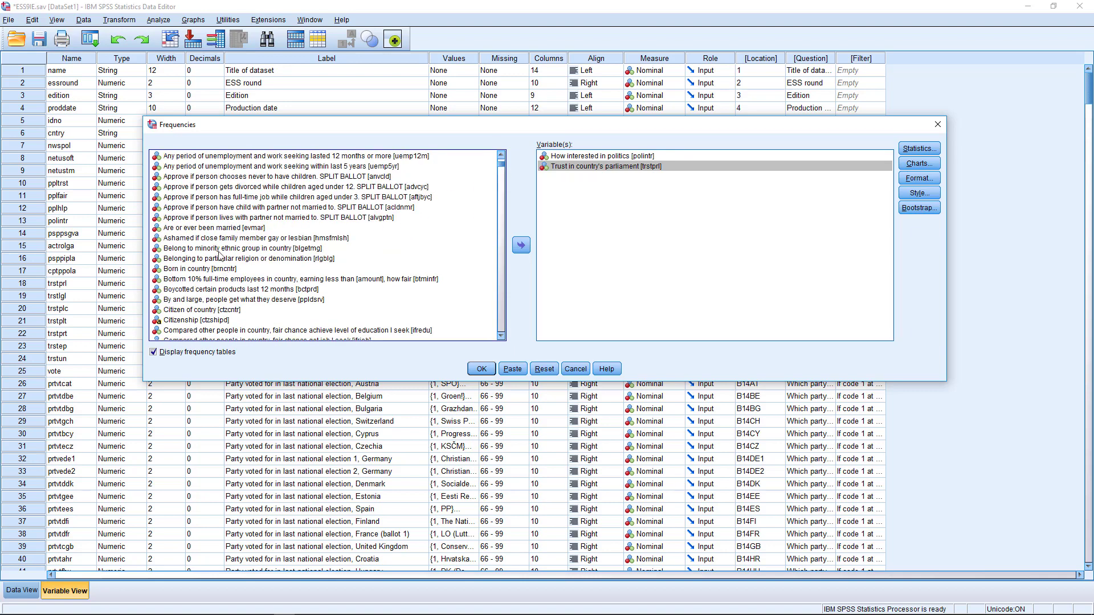
{"action": "scroll", "coordinate": [220, 255], "scroll_direction": "up", "scroll_amount": 3}
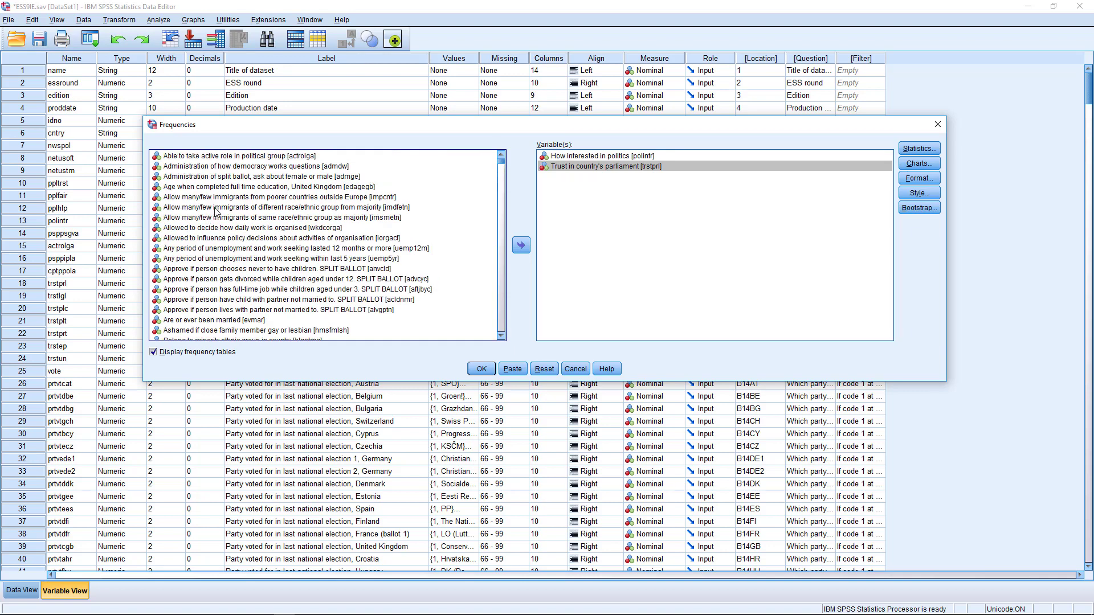
{"action": "left_click", "coordinate": [218, 208]}
{"action": "left_click", "coordinate": [521, 245]}
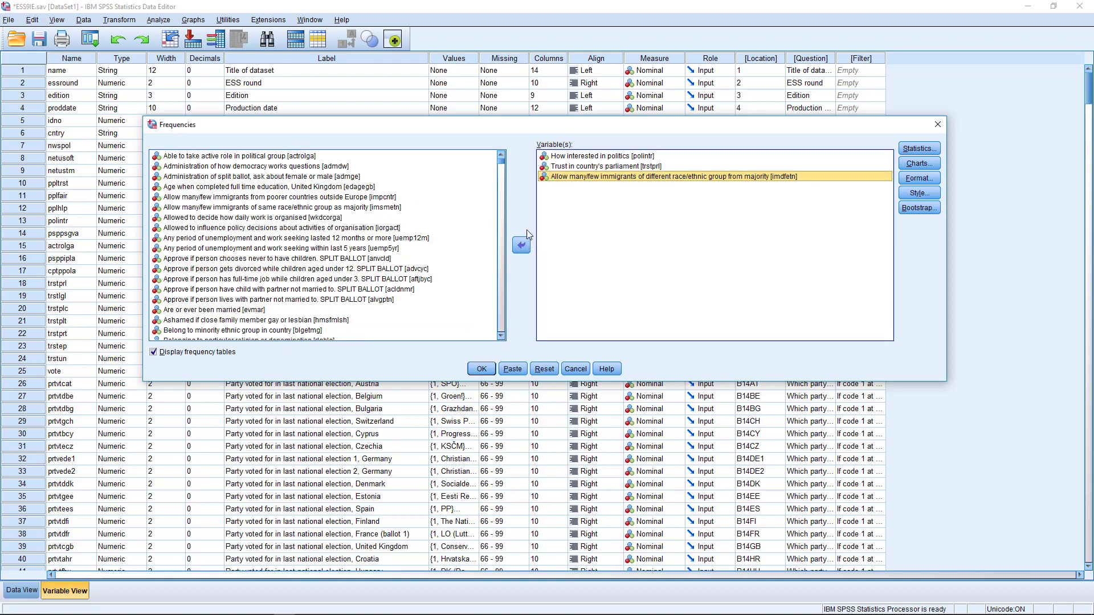
- Review the percentile, central tendency, dispersion and distribution options in the Frequencies statistics settings, and close them without choosing any
{"action": "left_click_drag", "start_coordinate": [620, 129], "coordinate": [576, 136]}
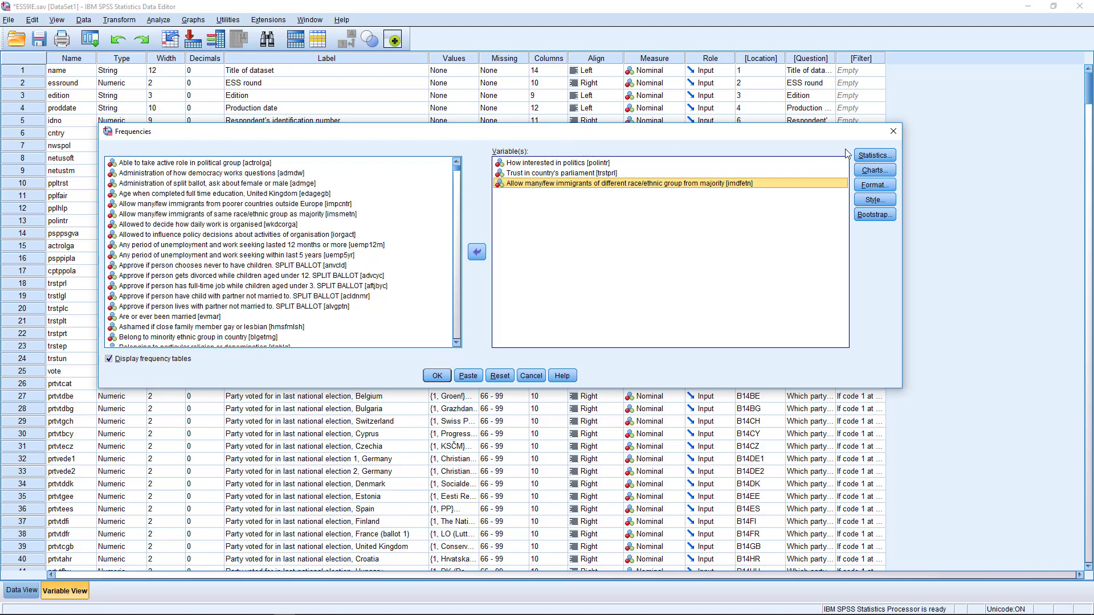
{"action": "left_click", "coordinate": [877, 155]}
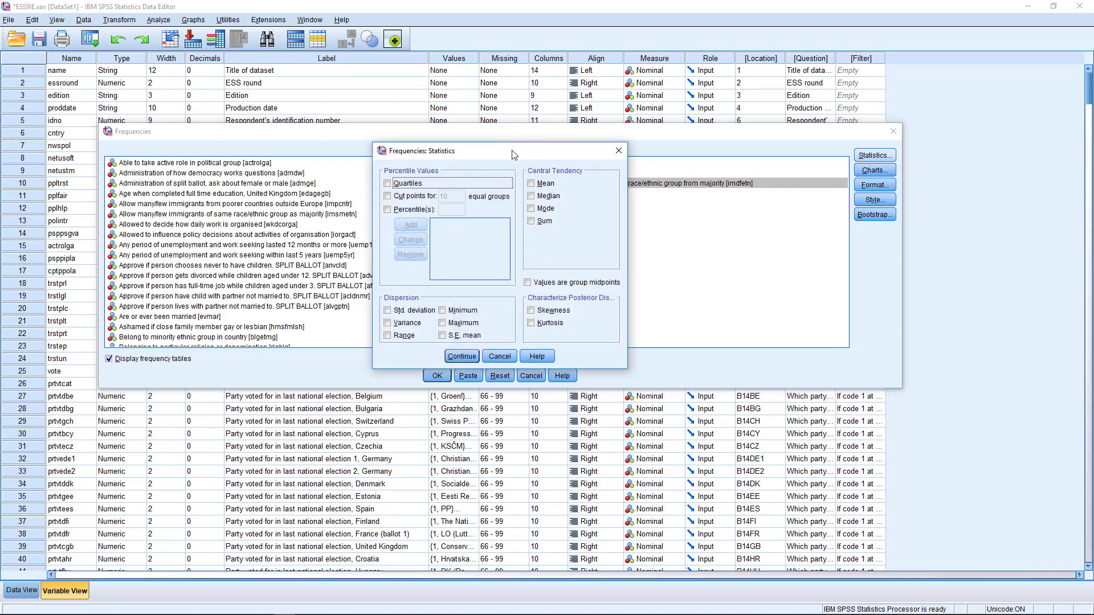
{"action": "left_click_drag", "start_coordinate": [517, 157], "coordinate": [835, 261]}
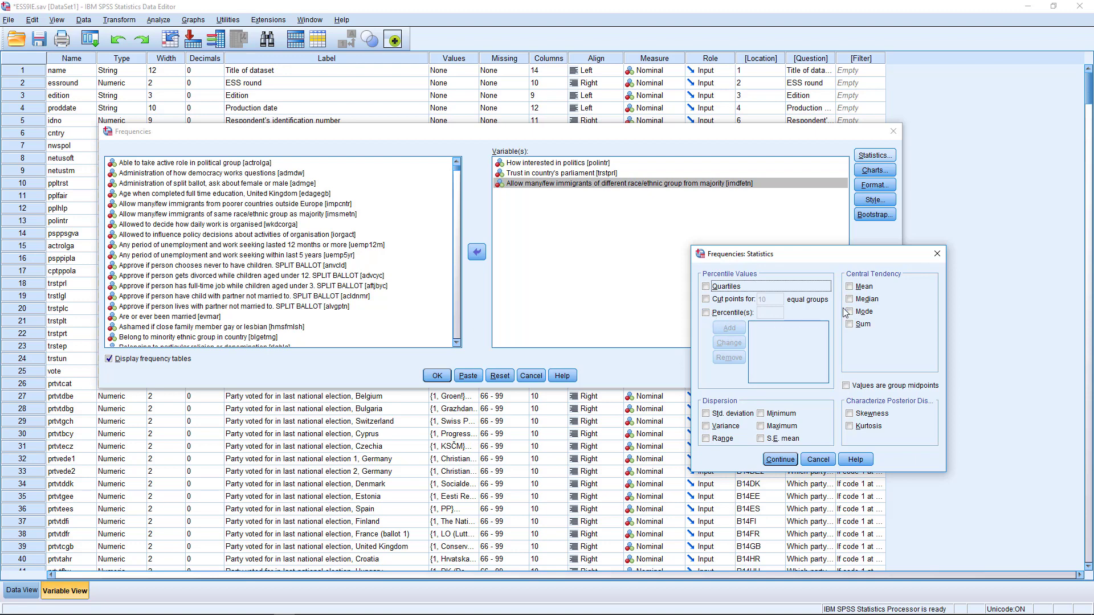
{"action": "left_click_drag", "start_coordinate": [849, 264], "coordinate": [755, 304]}
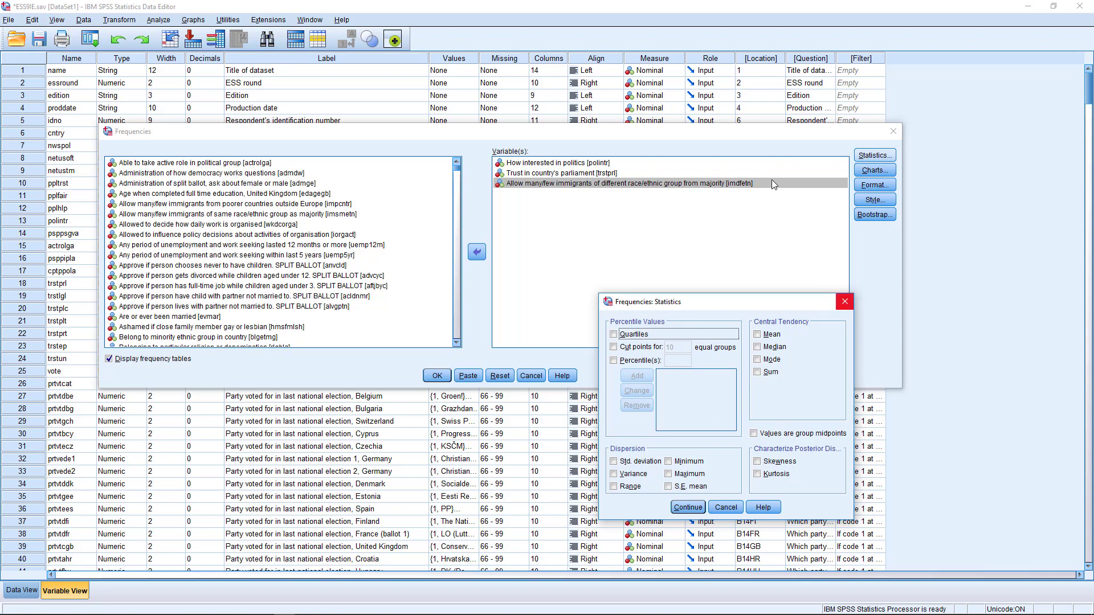
{"action": "left_click", "coordinate": [844, 306]}
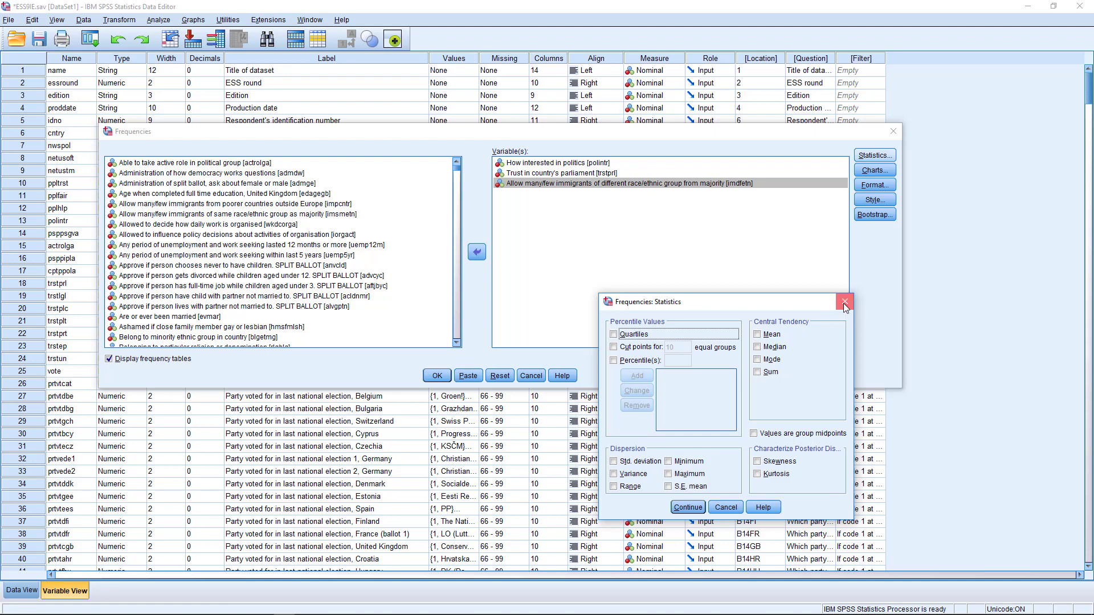
- Set the Frequencies charts to bar charts with percentages as the chart values
{"action": "left_click", "coordinate": [876, 170]}
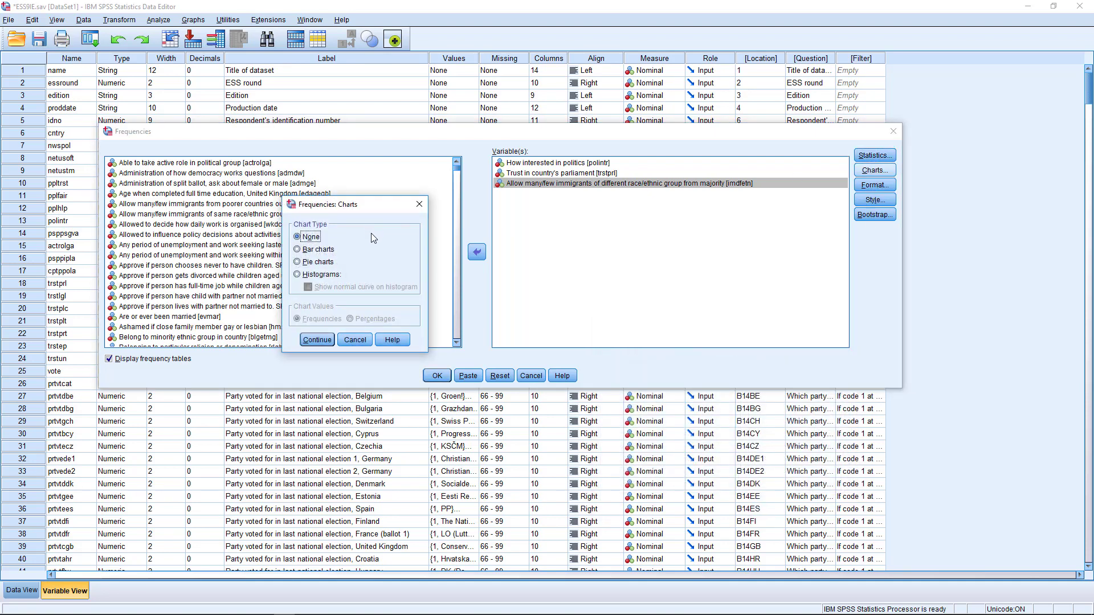
{"action": "left_click_drag", "start_coordinate": [363, 204], "coordinate": [393, 207]}
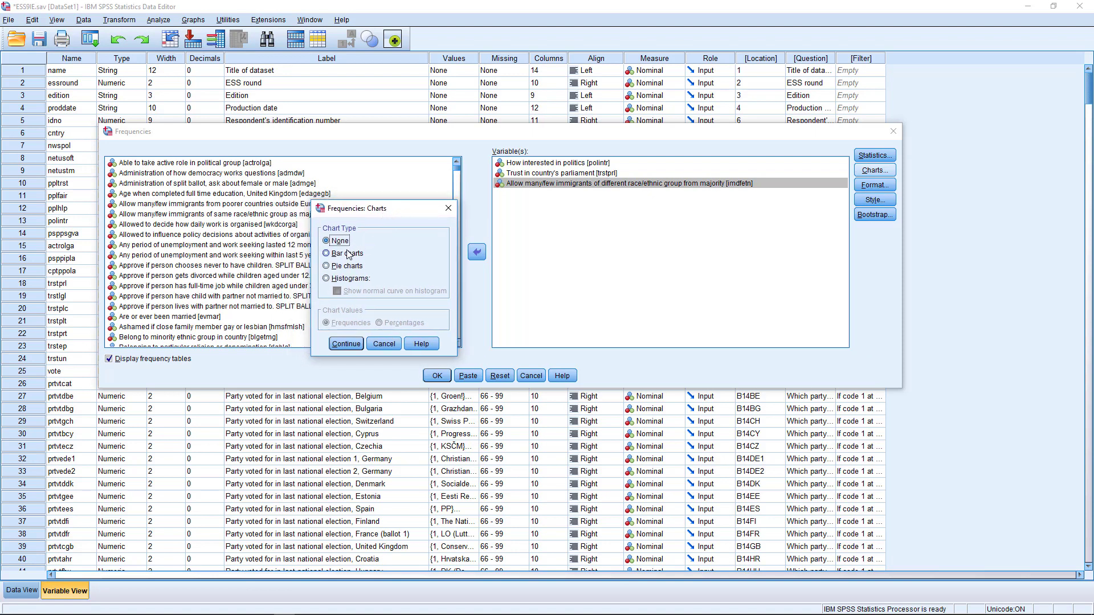
{"action": "left_click", "coordinate": [326, 253]}
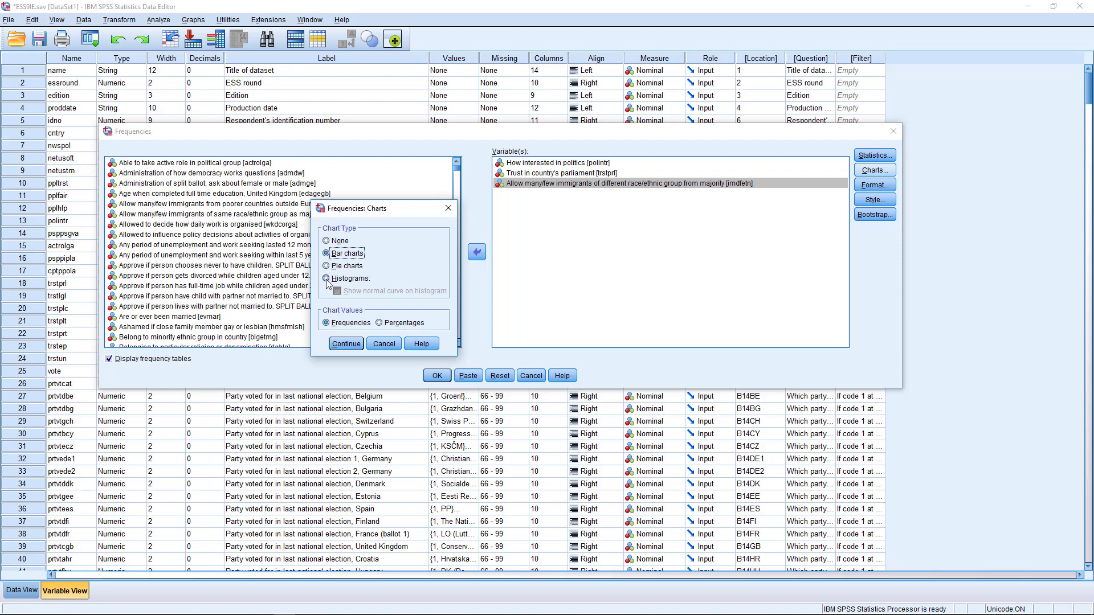
{"action": "left_click", "coordinate": [327, 278]}
{"action": "left_click", "coordinate": [327, 254]}
{"action": "left_click", "coordinate": [380, 323]}
{"action": "left_click", "coordinate": [346, 344]}
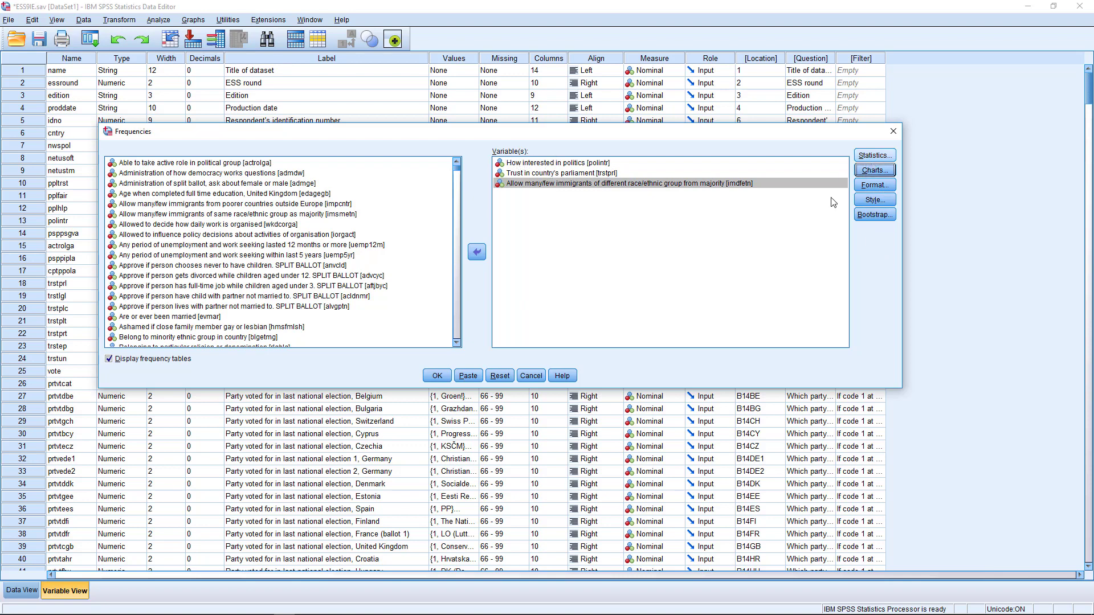
- Run the Frequencies analysis and go to the beginning of its output
{"action": "left_click", "coordinate": [438, 375]}
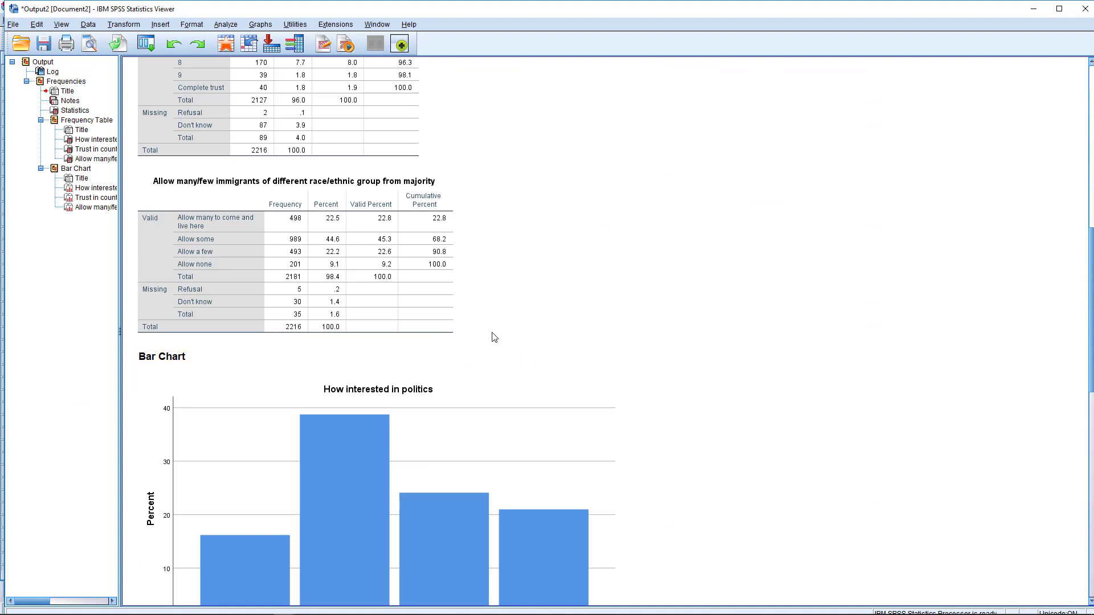
{"action": "scroll", "coordinate": [697, 301], "scroll_direction": "up", "scroll_amount": 10}
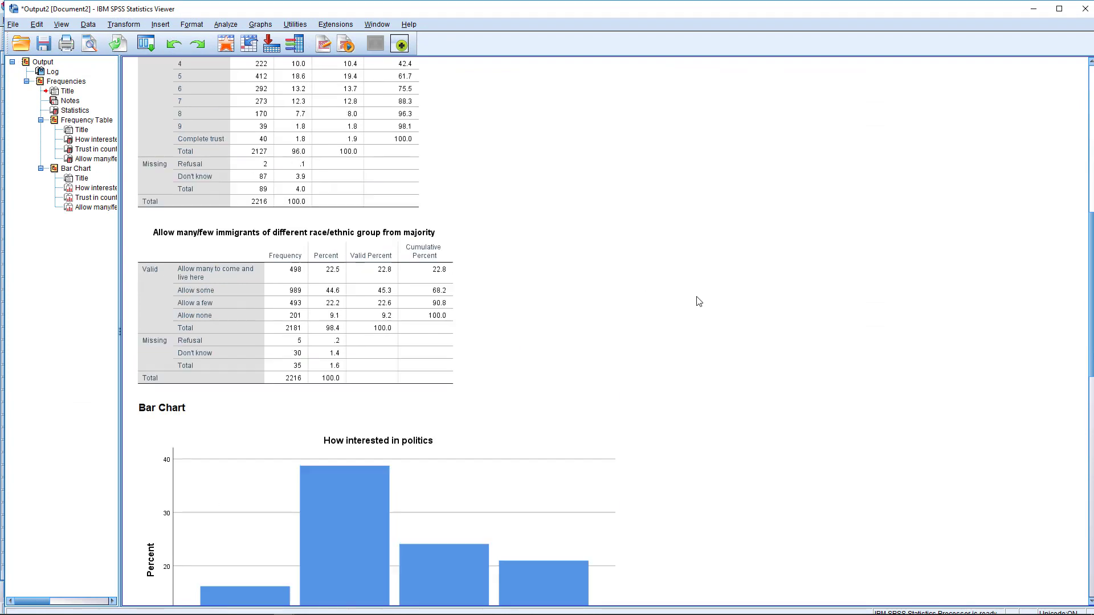
{"action": "scroll", "coordinate": [699, 301], "scroll_direction": "up", "scroll_amount": 1}
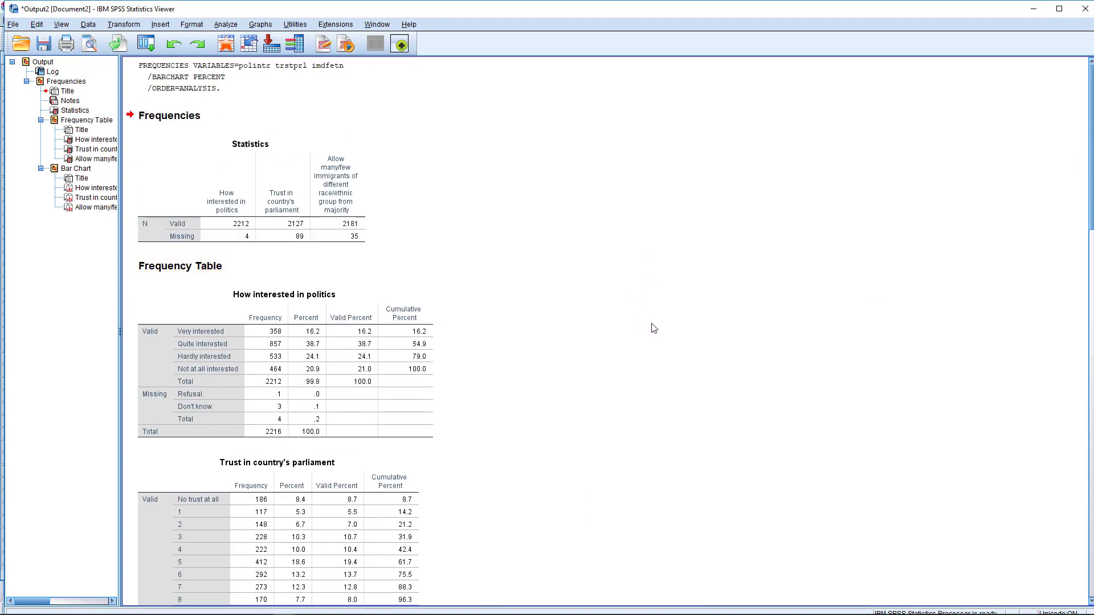
{"action": "left_click", "coordinate": [13, 25]}
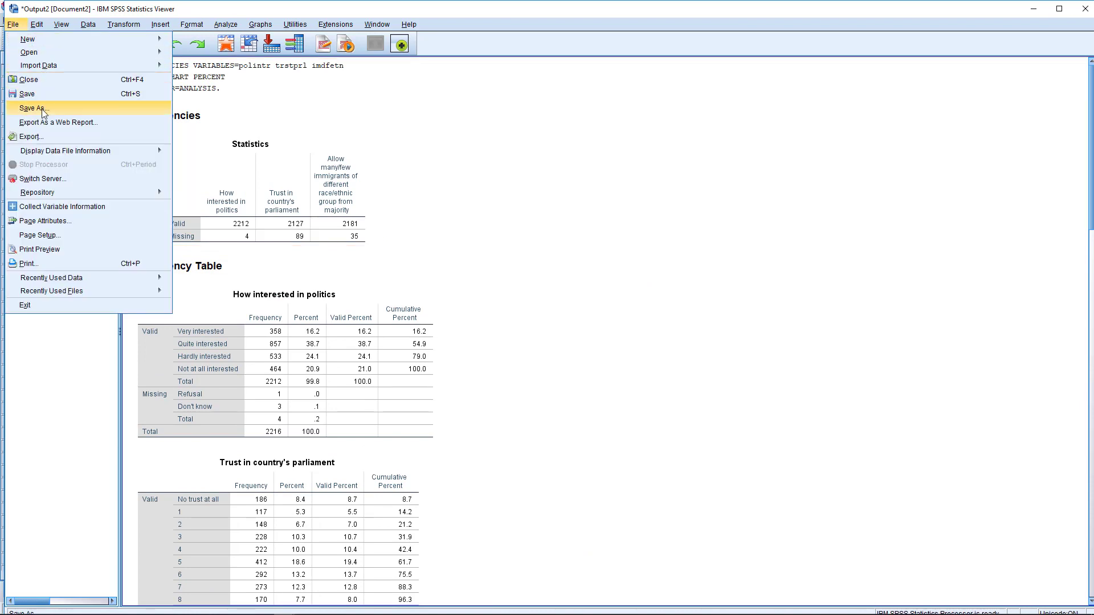
{"action": "left_click", "coordinate": [717, 203]}
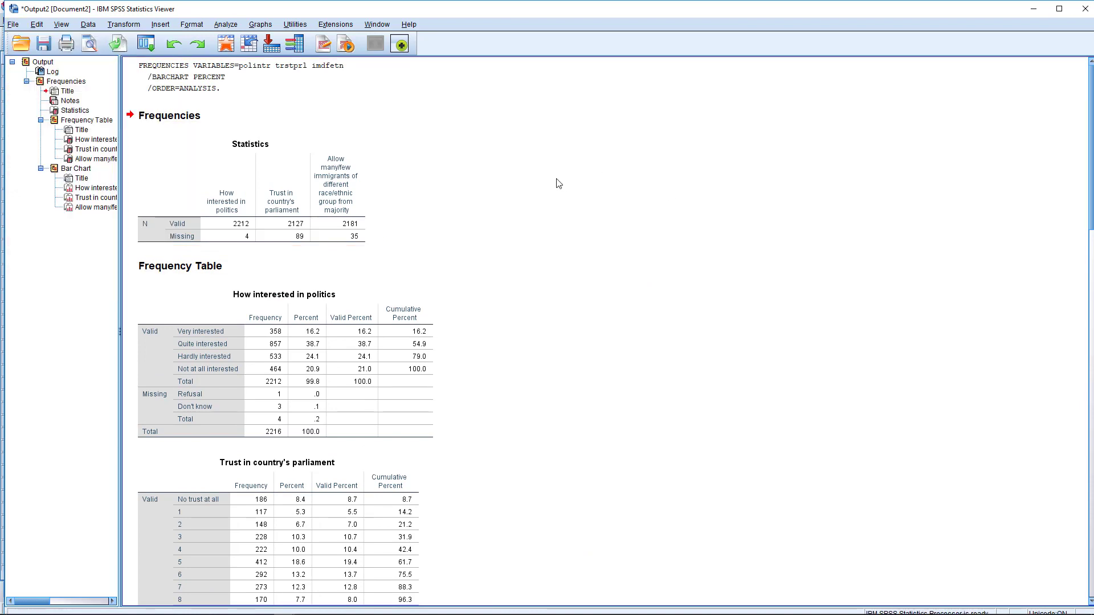
- Examine the Statistics table for the numbers of valid and missing cases of the three variables
{"action": "left_click", "coordinate": [234, 97]}
{"action": "left_click", "coordinate": [206, 114]}
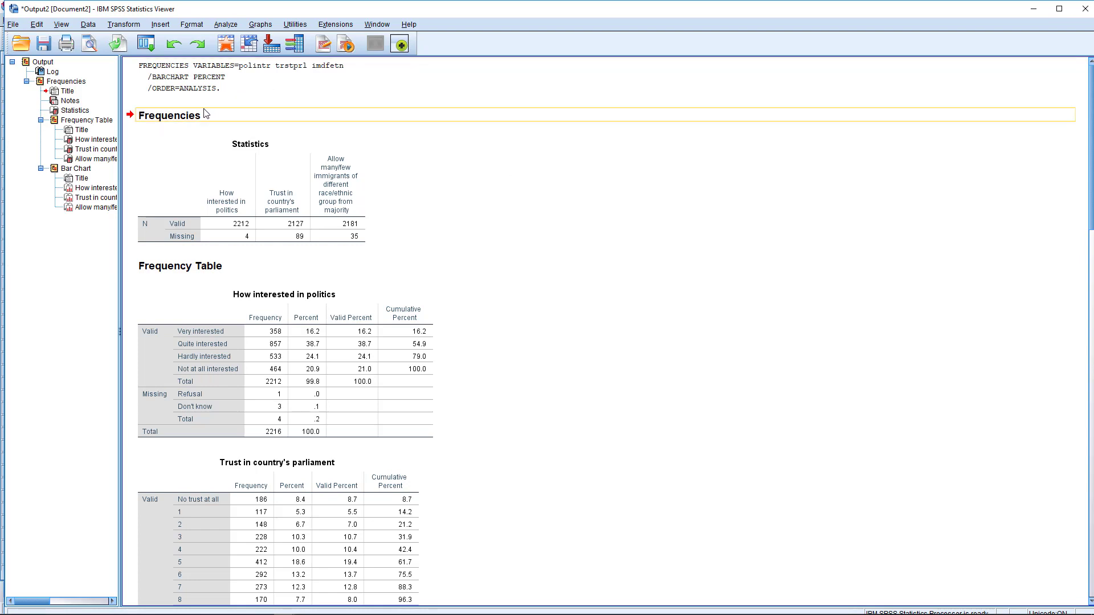
{"action": "left_click", "coordinate": [282, 176]}
{"action": "left_click", "coordinate": [489, 201]}
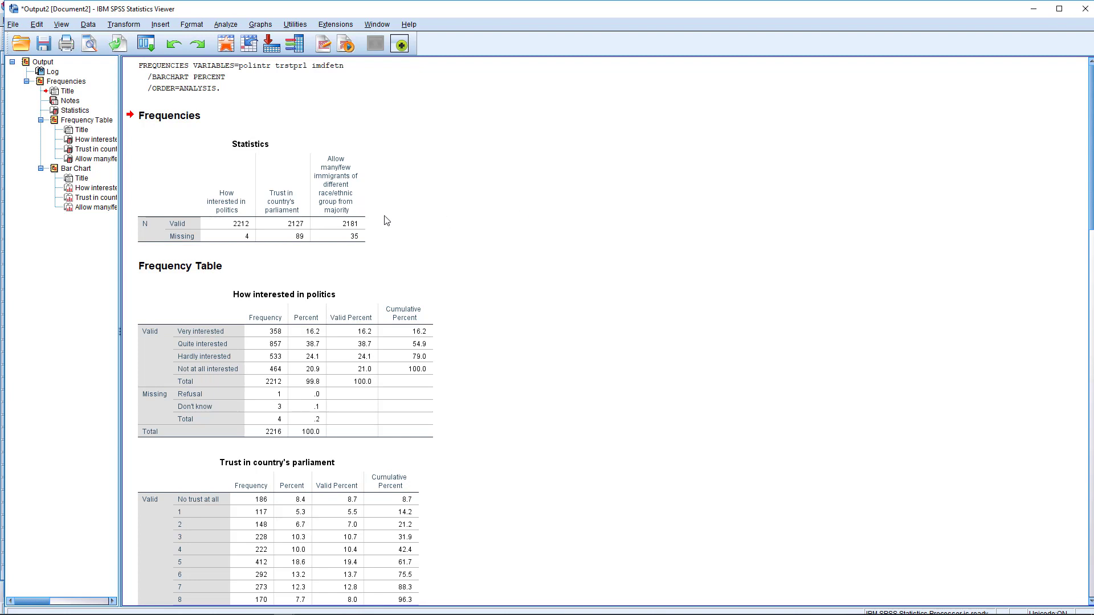
{"action": "left_click", "coordinate": [253, 206]}
{"action": "left_click", "coordinate": [203, 254]}
{"action": "left_click", "coordinate": [151, 229]}
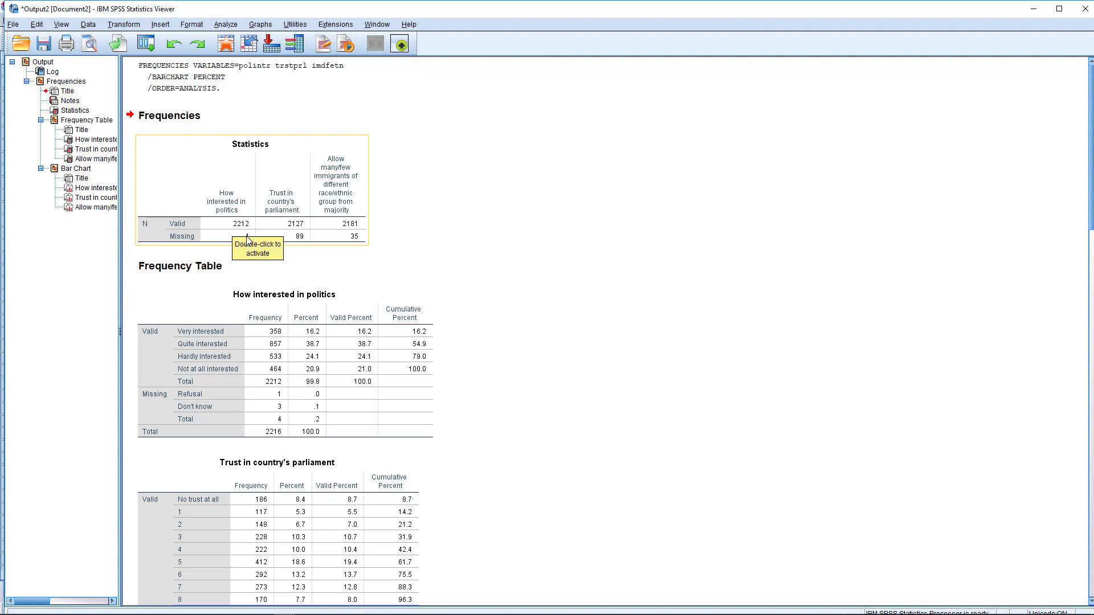
{"action": "left_click", "coordinate": [469, 231]}
{"action": "left_click", "coordinate": [312, 206]}
{"action": "left_click", "coordinate": [354, 260]}
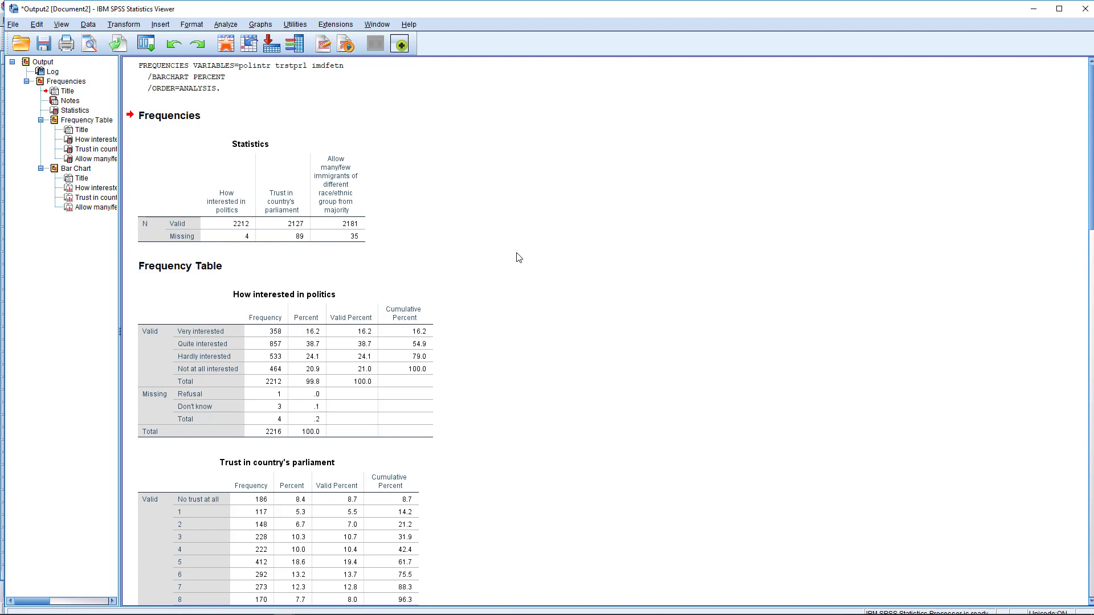
- Look through the frequency tables and percentage bar charts for political interest, trust in parliament and immigration attitude
{"action": "scroll", "coordinate": [585, 295], "scroll_direction": "down", "scroll_amount": 3}
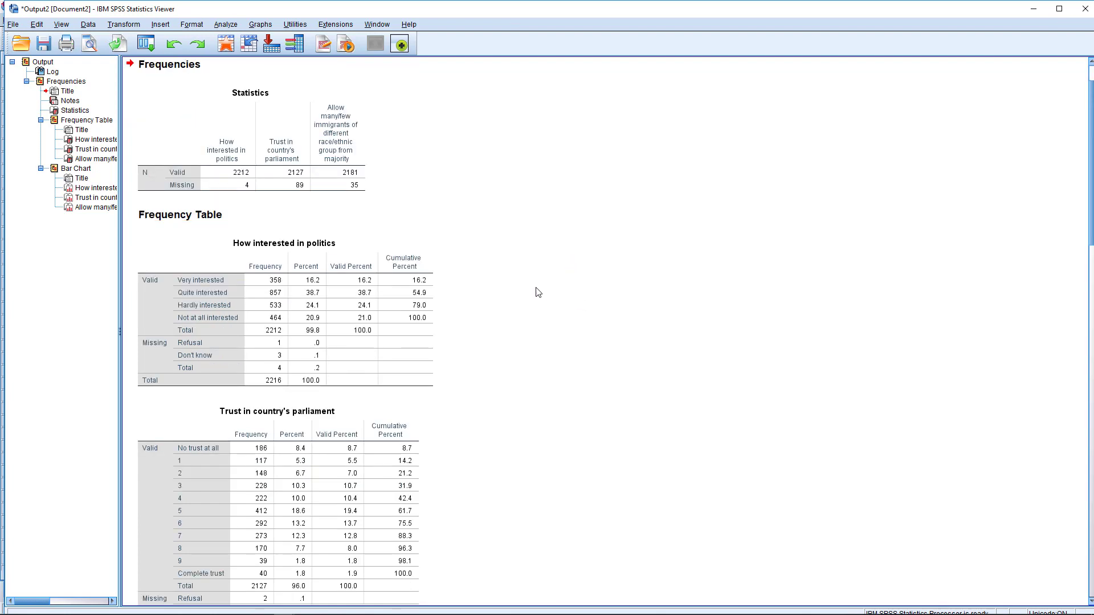
{"action": "scroll", "coordinate": [535, 292], "scroll_direction": "down", "scroll_amount": 3}
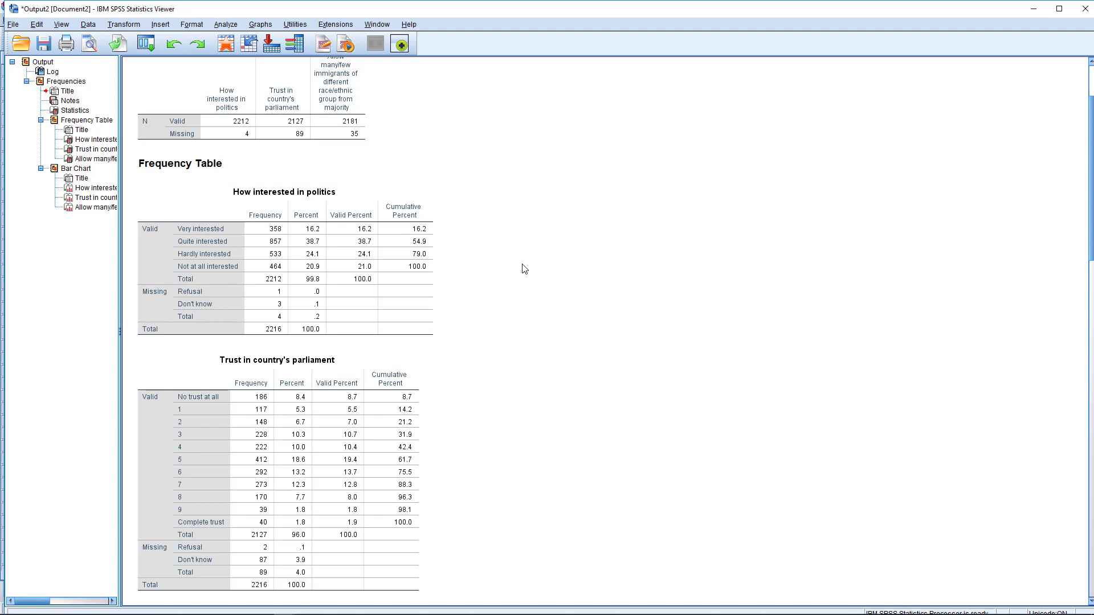
{"action": "scroll", "coordinate": [524, 269], "scroll_direction": "down", "scroll_amount": 3}
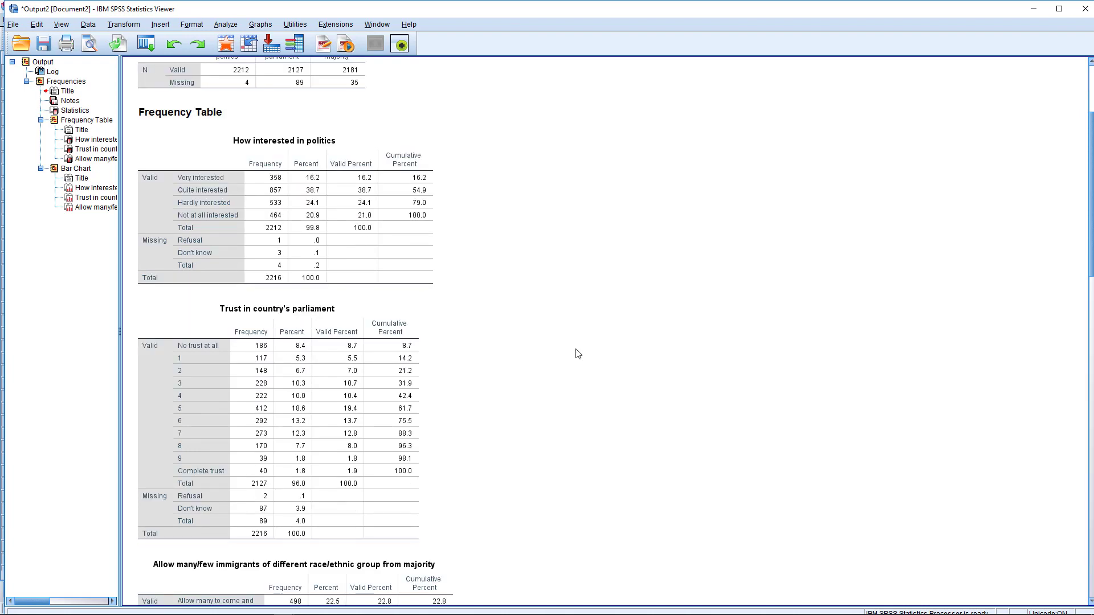
{"action": "scroll", "coordinate": [576, 354], "scroll_direction": "down", "scroll_amount": 6}
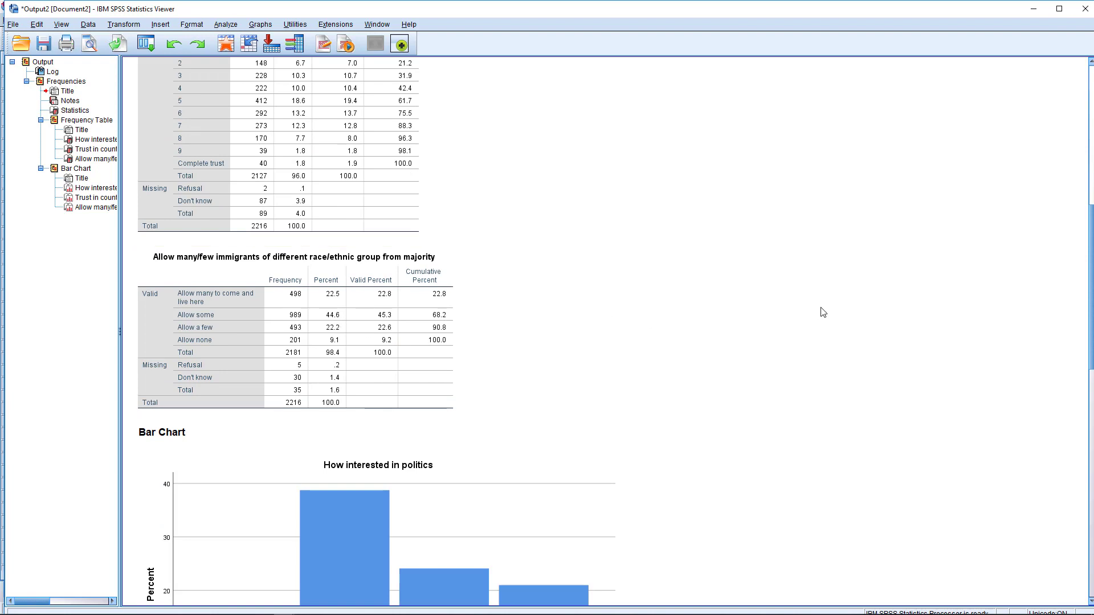
{"action": "scroll", "coordinate": [820, 313], "scroll_direction": "down", "scroll_amount": 5}
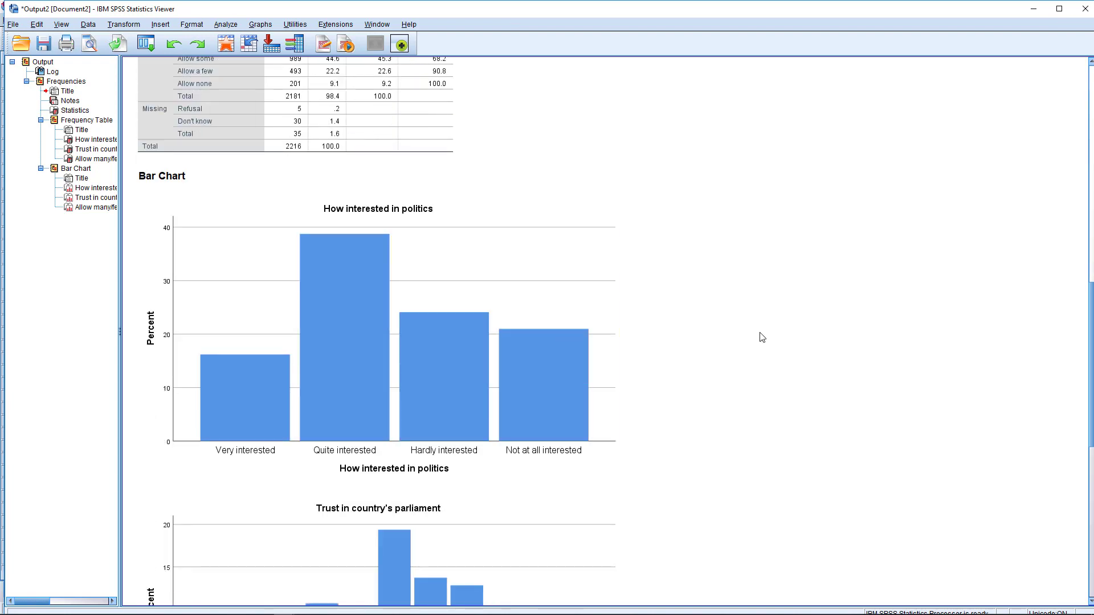
{"action": "scroll", "coordinate": [762, 337], "scroll_direction": "down", "scroll_amount": 4}
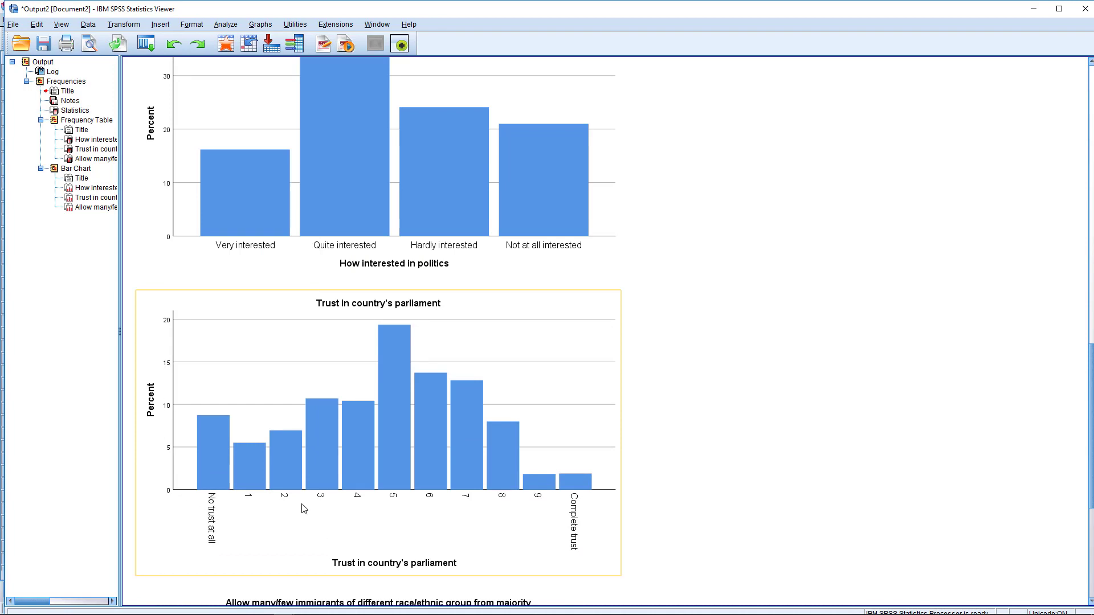
{"action": "scroll", "coordinate": [776, 442], "scroll_direction": "down", "scroll_amount": 5}
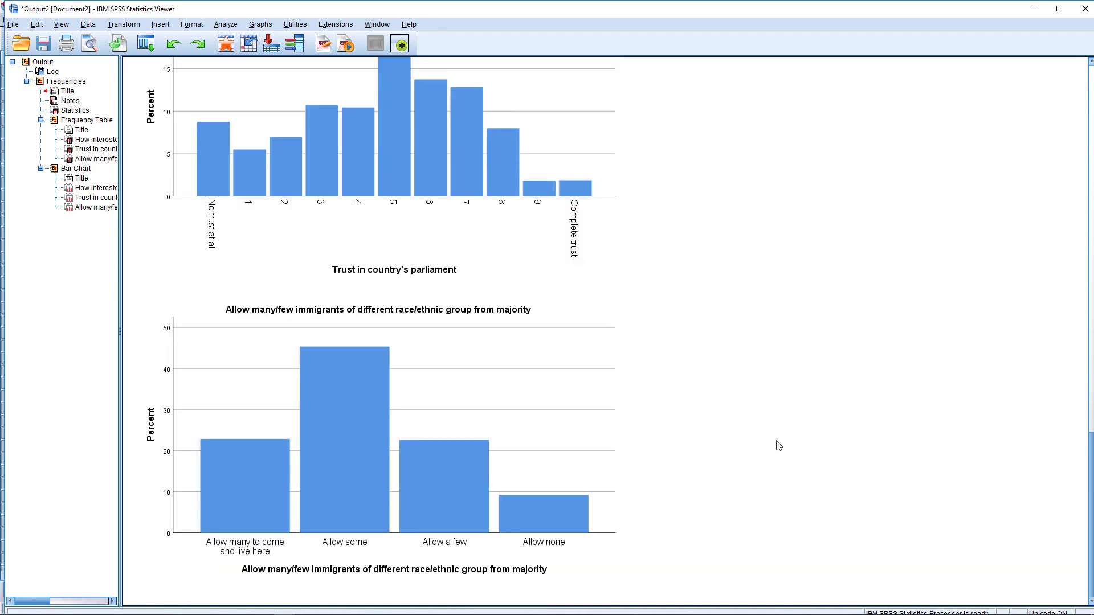
- Return to the frequency tables and examine the percent, valid percent and cumulative percent columns for political interest and trust in parliament
{"action": "scroll", "coordinate": [765, 385], "scroll_direction": "up", "scroll_amount": 10}
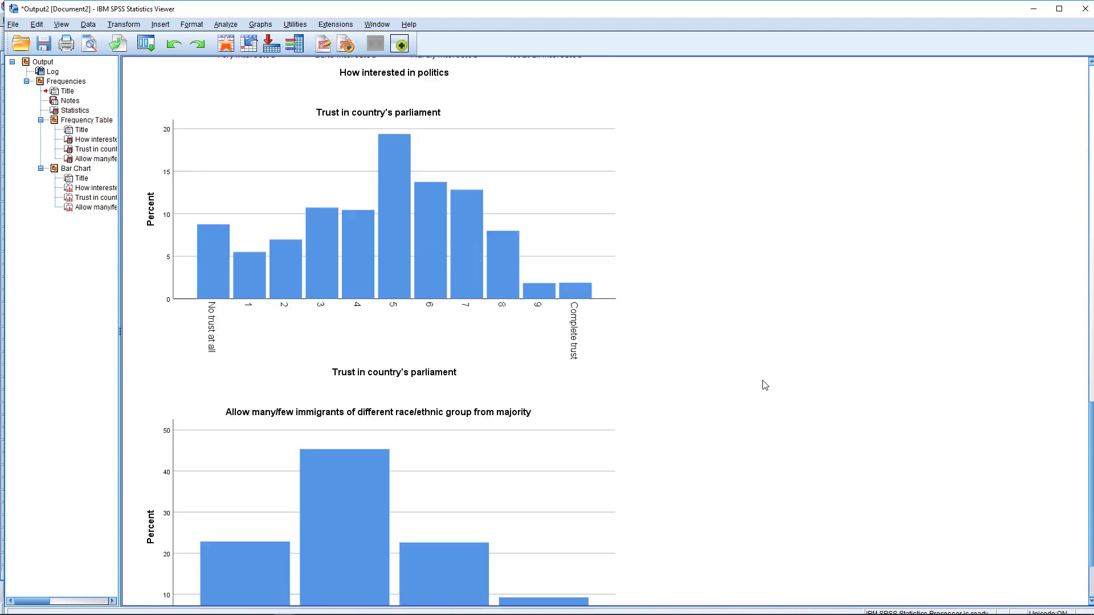
{"action": "scroll", "coordinate": [765, 385], "scroll_direction": "up", "scroll_amount": 8}
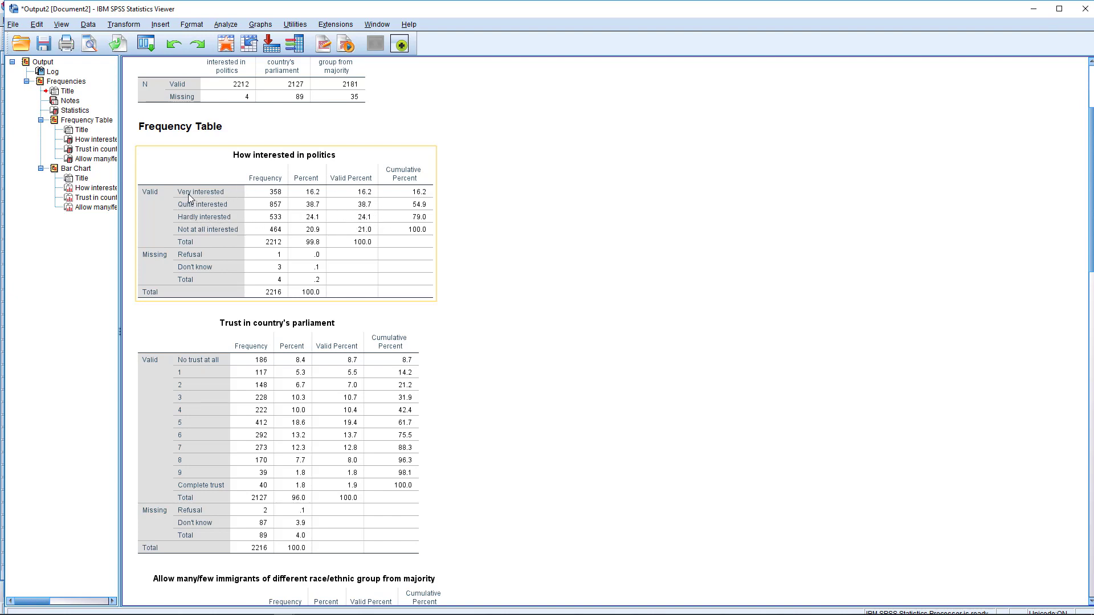
{"action": "left_click", "coordinate": [531, 265]}
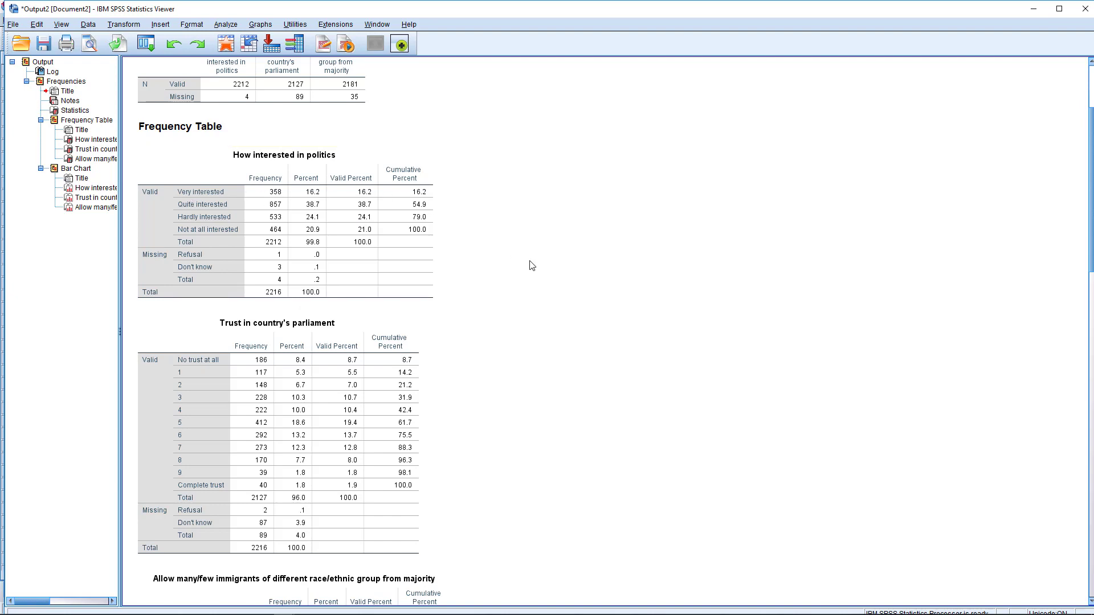
{"action": "left_click", "coordinate": [395, 234]}
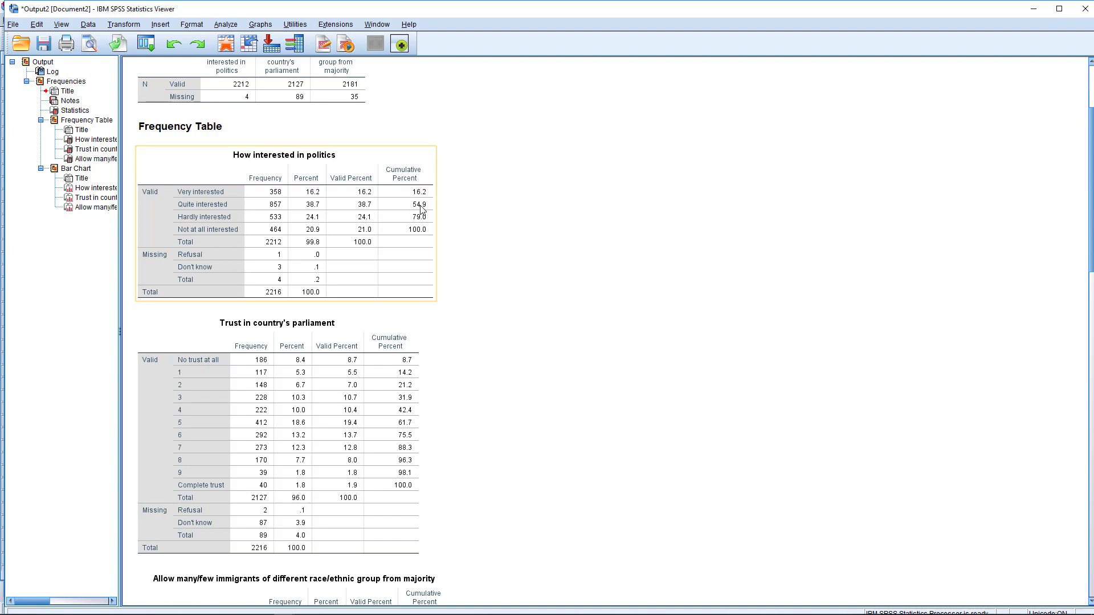
{"action": "scroll", "coordinate": [515, 275], "scroll_direction": "down", "scroll_amount": 3}
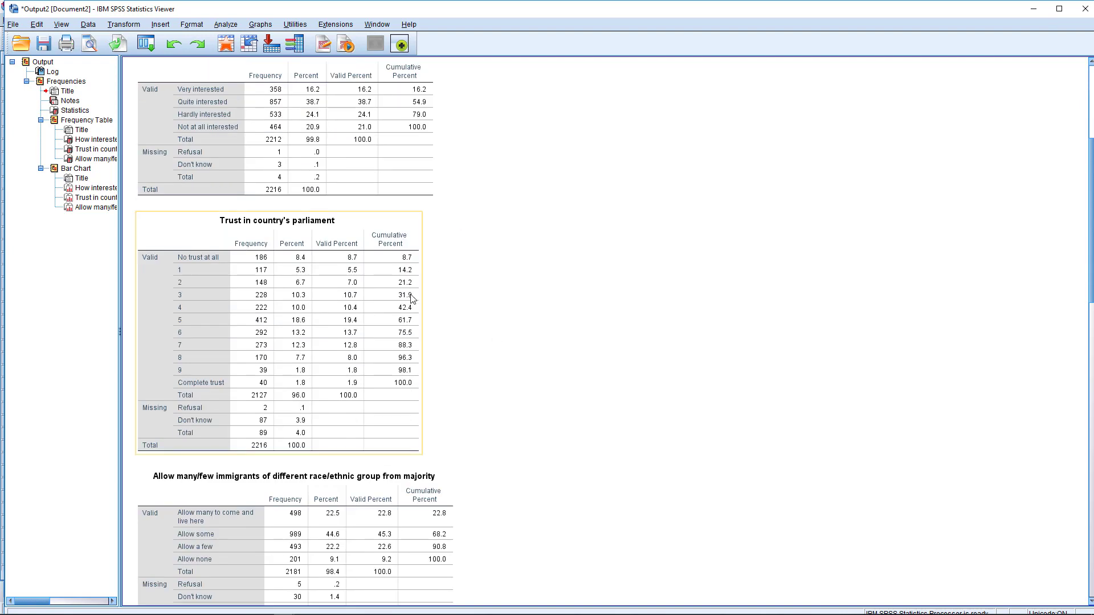